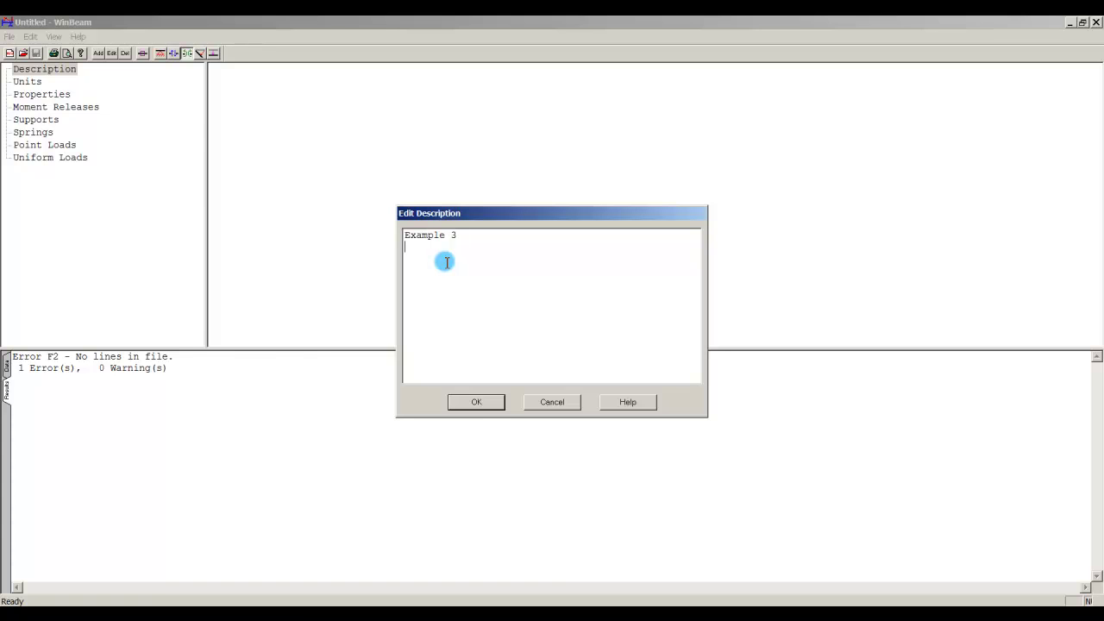
Accept the Example 3 description and set the model's units to English.
{"action": "left_click", "coordinate": [476, 402]}
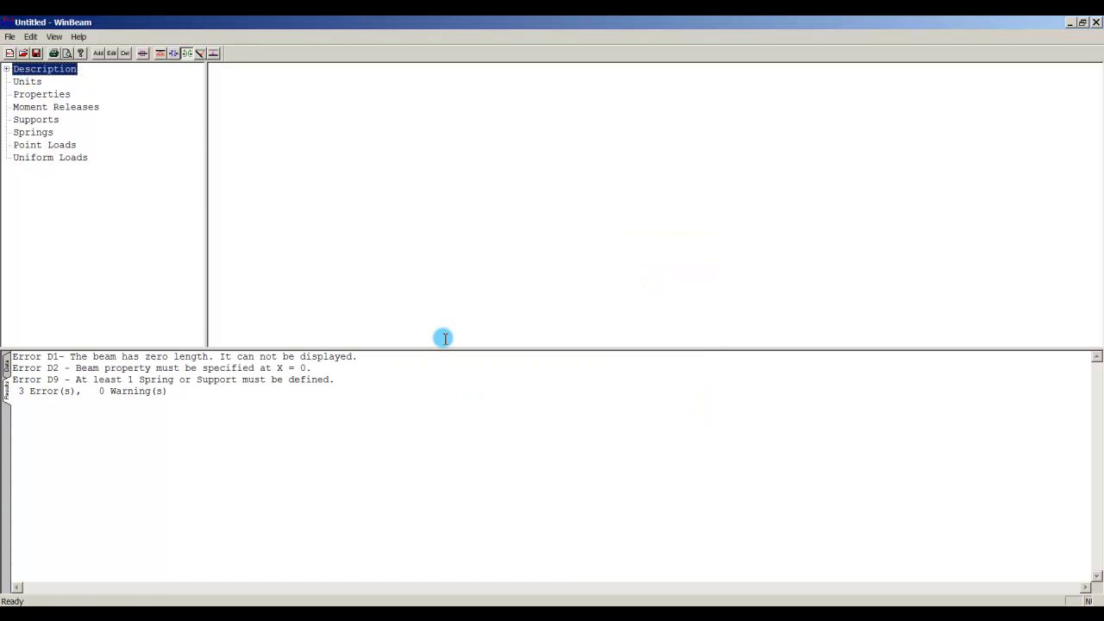
{"action": "left_click", "coordinate": [31, 82]}
{"action": "left_click", "coordinate": [111, 52]}
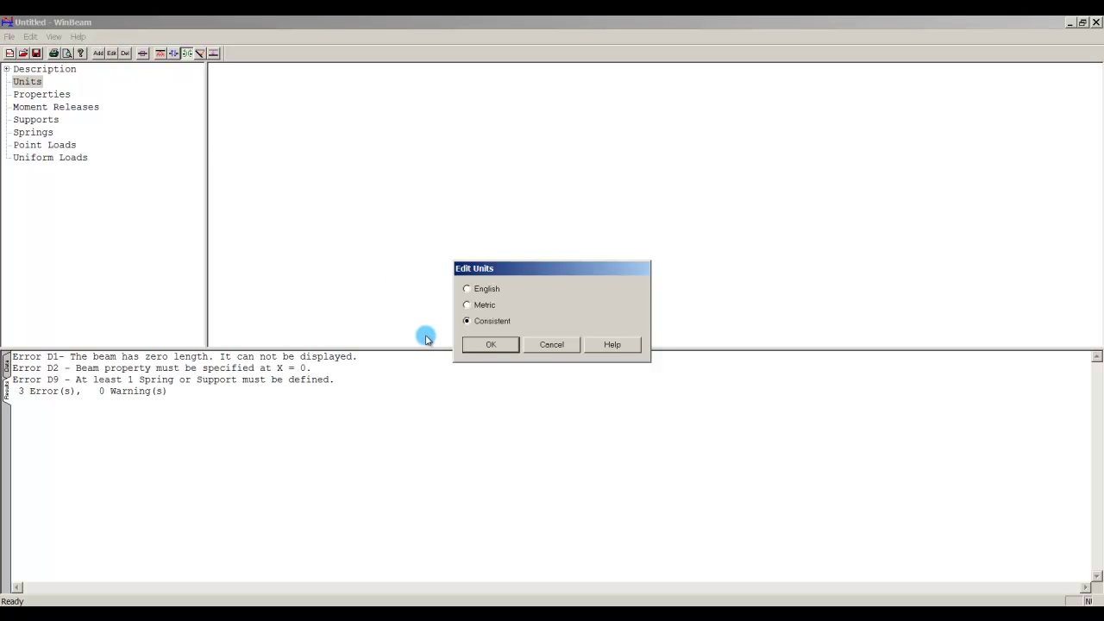
{"action": "left_click", "coordinate": [489, 289]}
{"action": "left_click", "coordinate": [492, 343]}
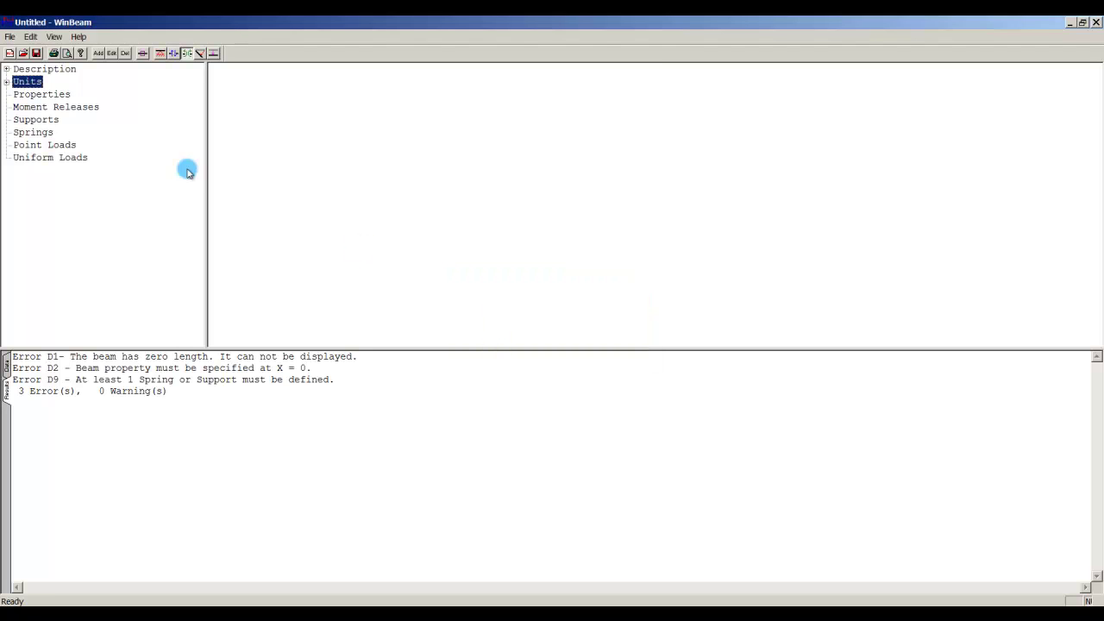
Define a beam property at X = 0 feet with E = 29000 ksi and I = 500 in^4.
{"action": "left_click", "coordinate": [49, 96]}
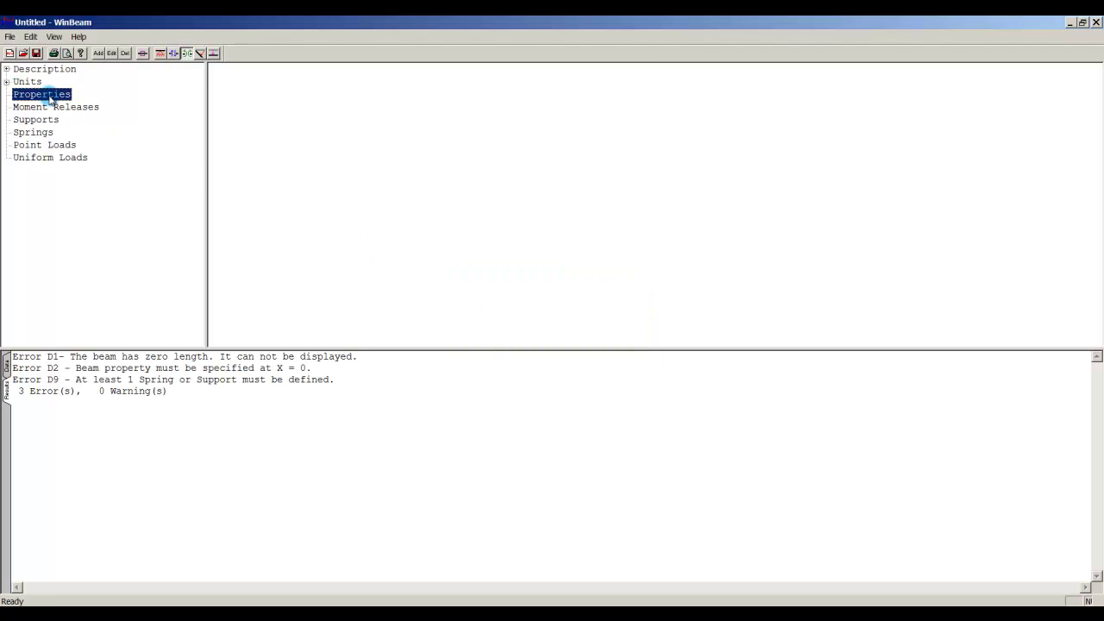
{"action": "left_click", "coordinate": [97, 54]}
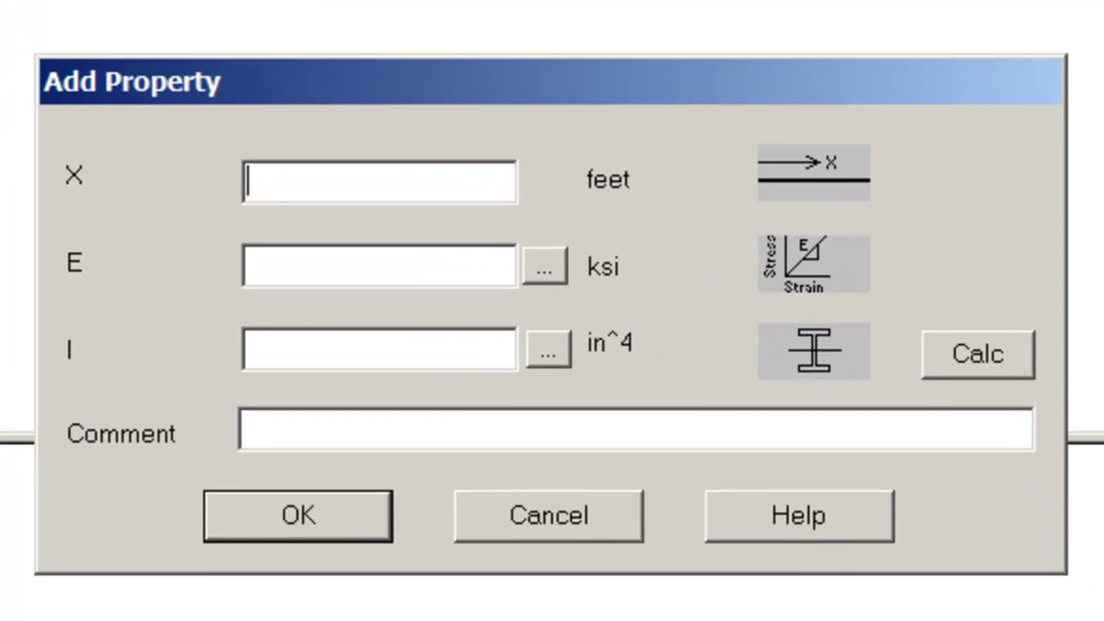
{"action": "type", "text": "0"}
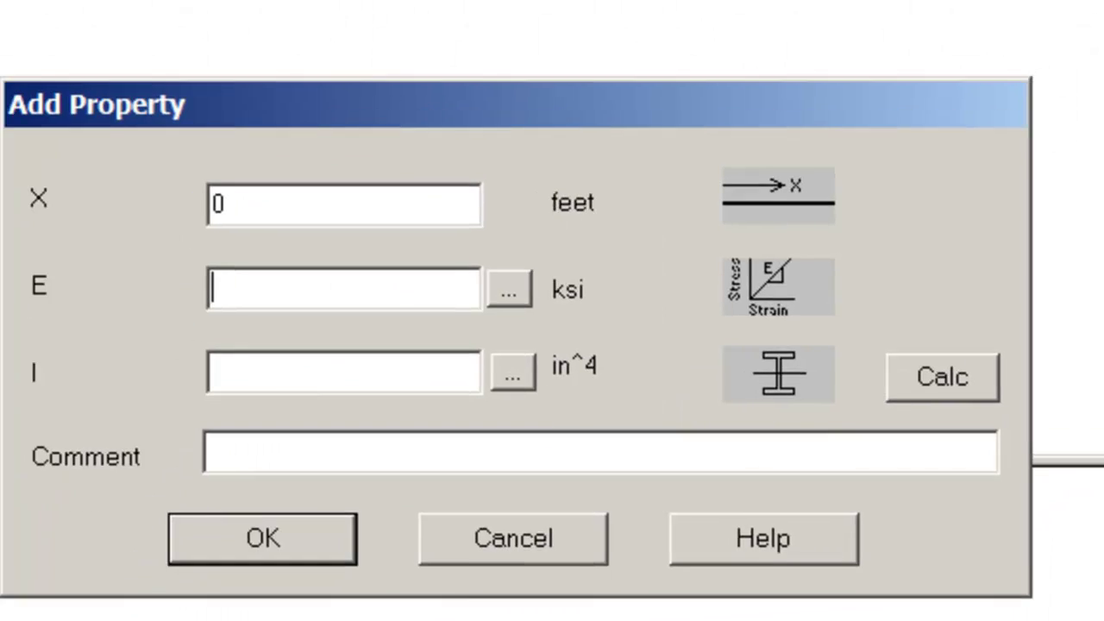
{"action": "type", "text": "29000"}
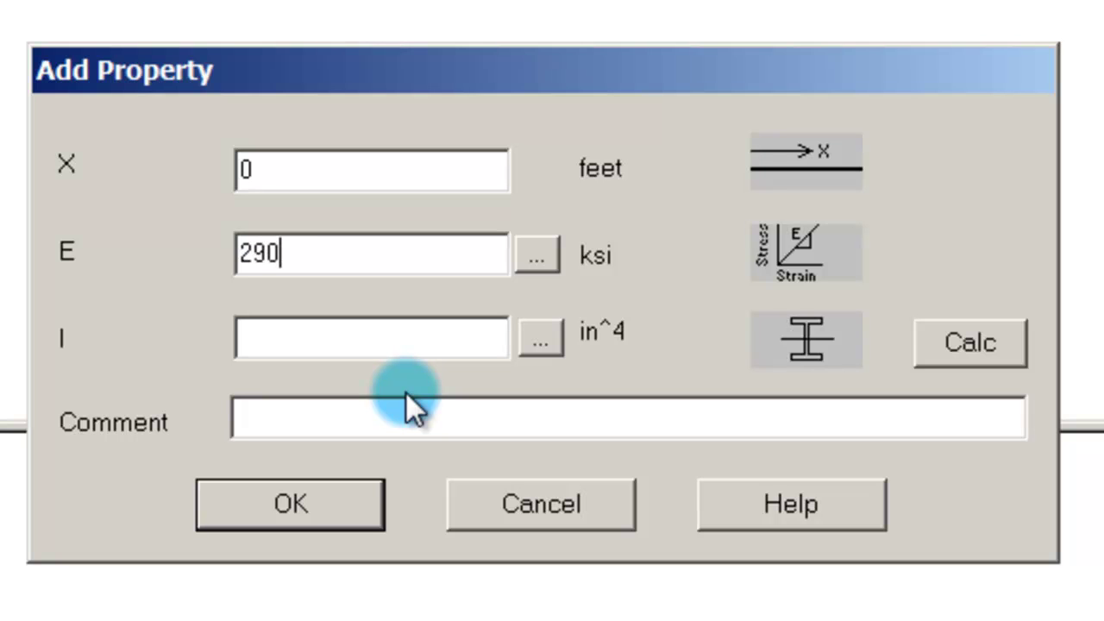
{"action": "left_click", "coordinate": [406, 340]}
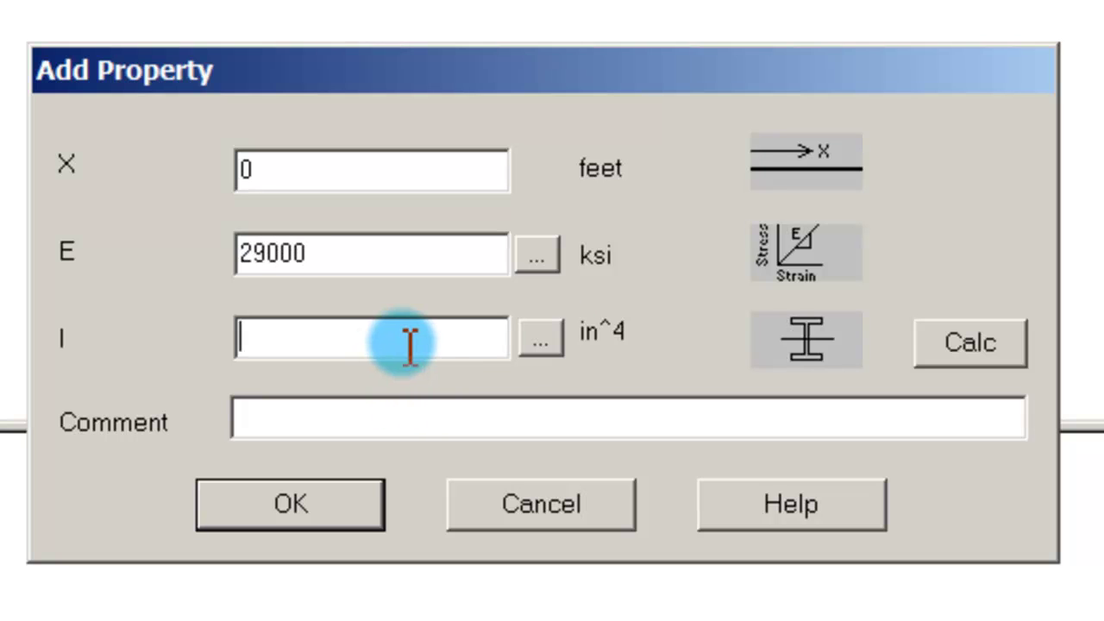
{"action": "type", "text": "500"}
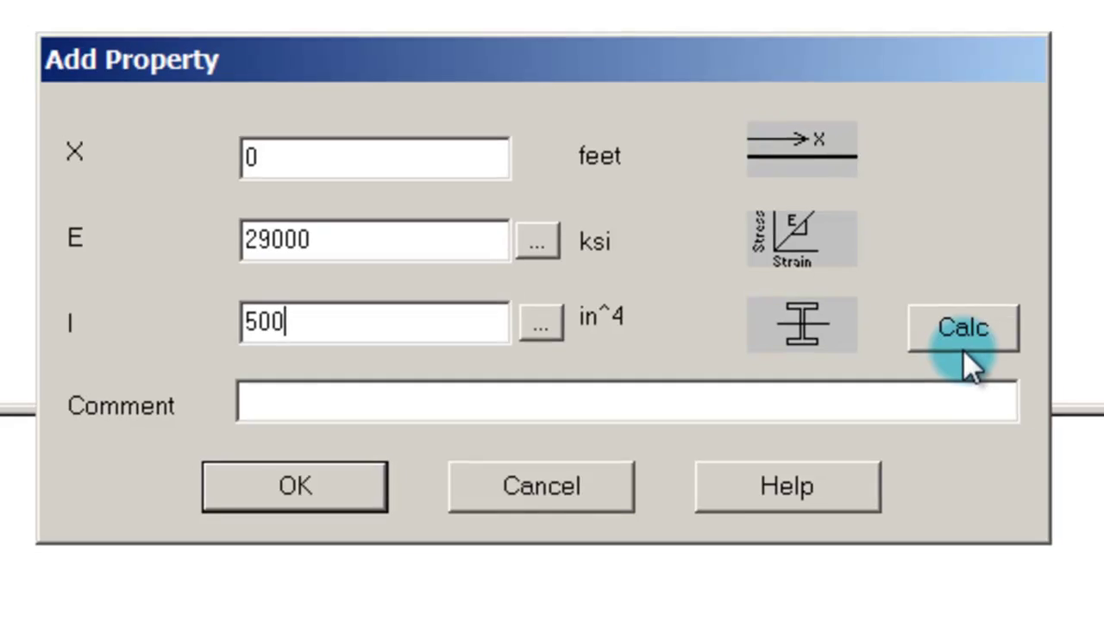
Examine the section shapes offered by the moment of inertia calculator, from rectangle edge to hollow tube, and leave it without calculating.
{"action": "left_click", "coordinate": [970, 348]}
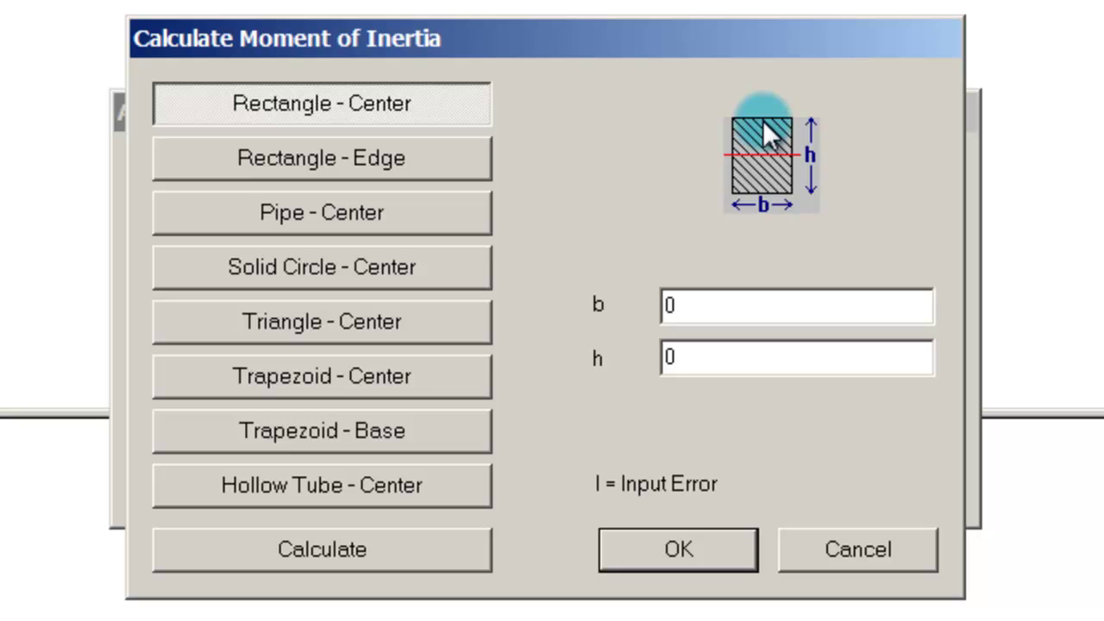
{"action": "left_click", "coordinate": [336, 170]}
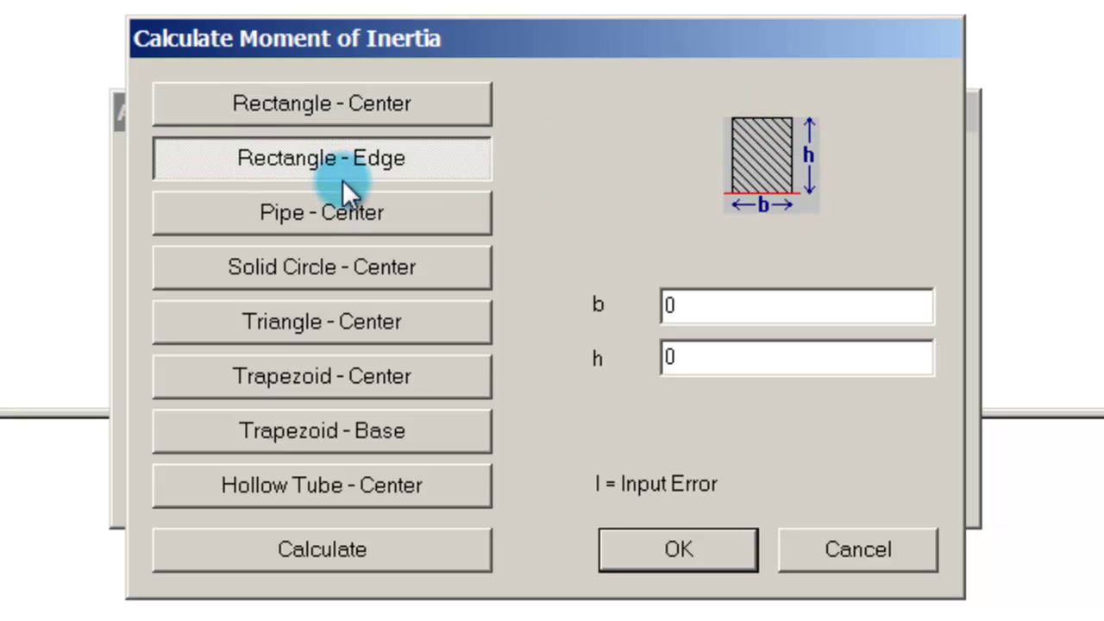
{"action": "left_click", "coordinate": [350, 211]}
{"action": "left_click", "coordinate": [386, 273]}
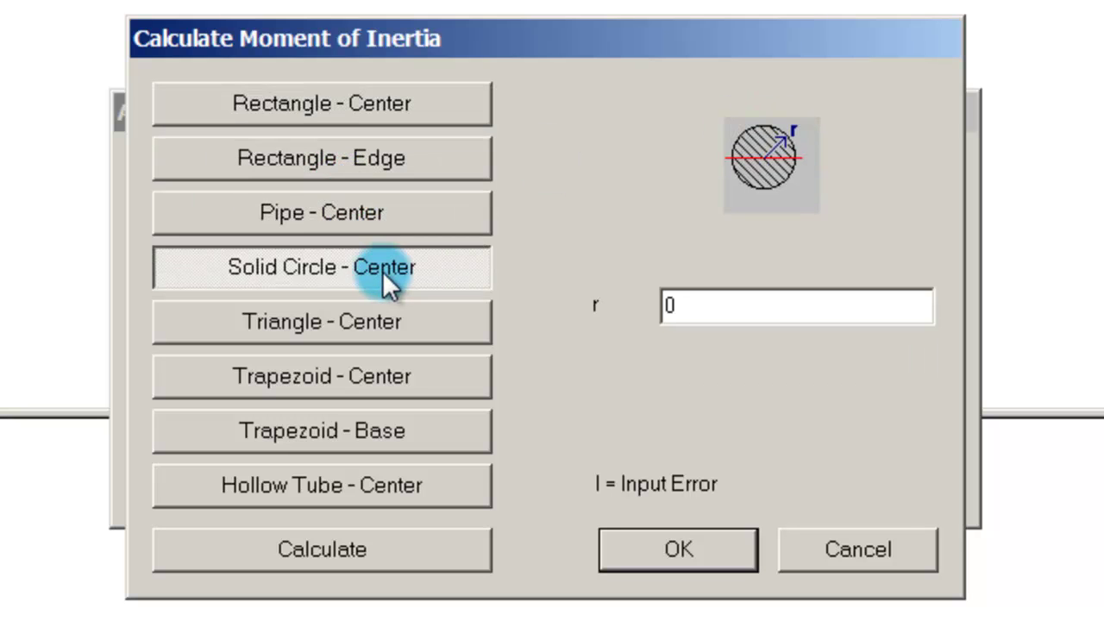
{"action": "left_click", "coordinate": [334, 316]}
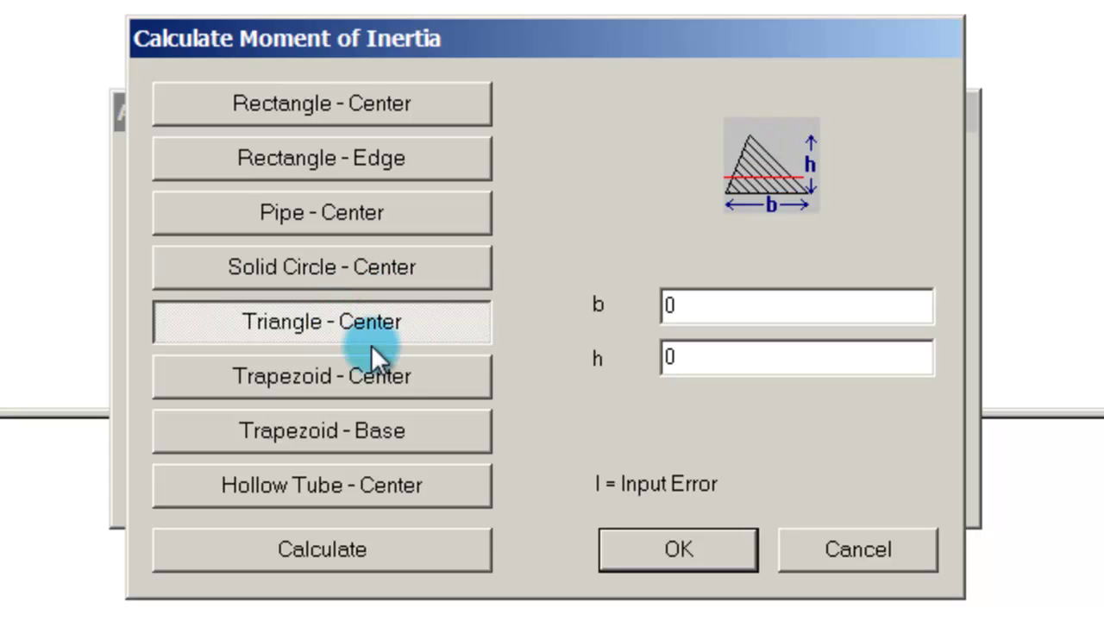
{"action": "left_click", "coordinate": [386, 365]}
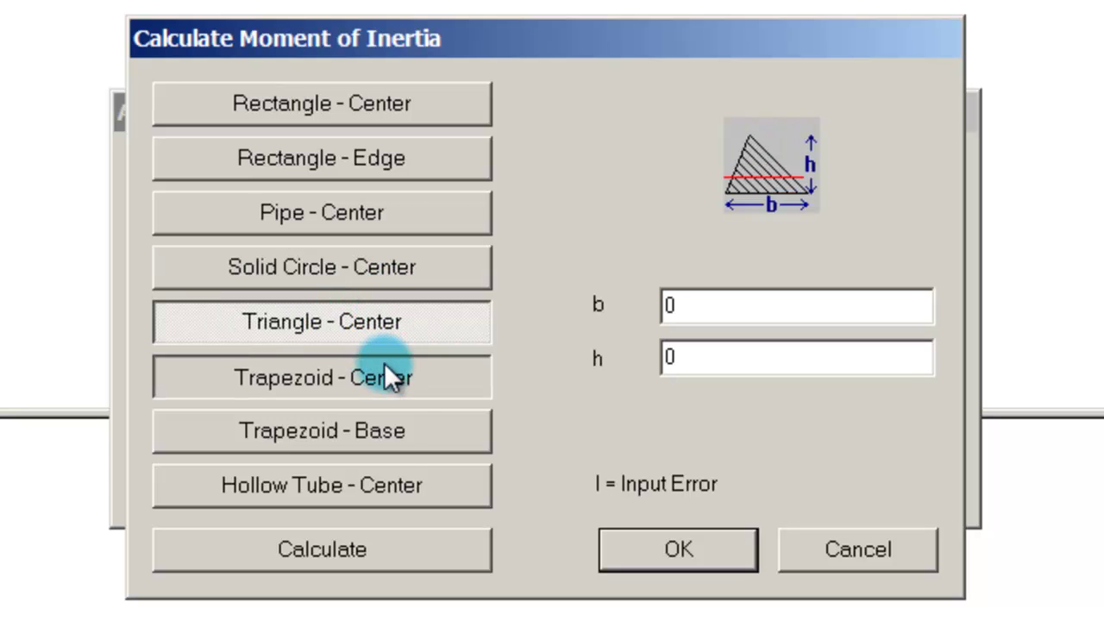
{"action": "left_click", "coordinate": [393, 434]}
{"action": "left_click", "coordinate": [406, 492]}
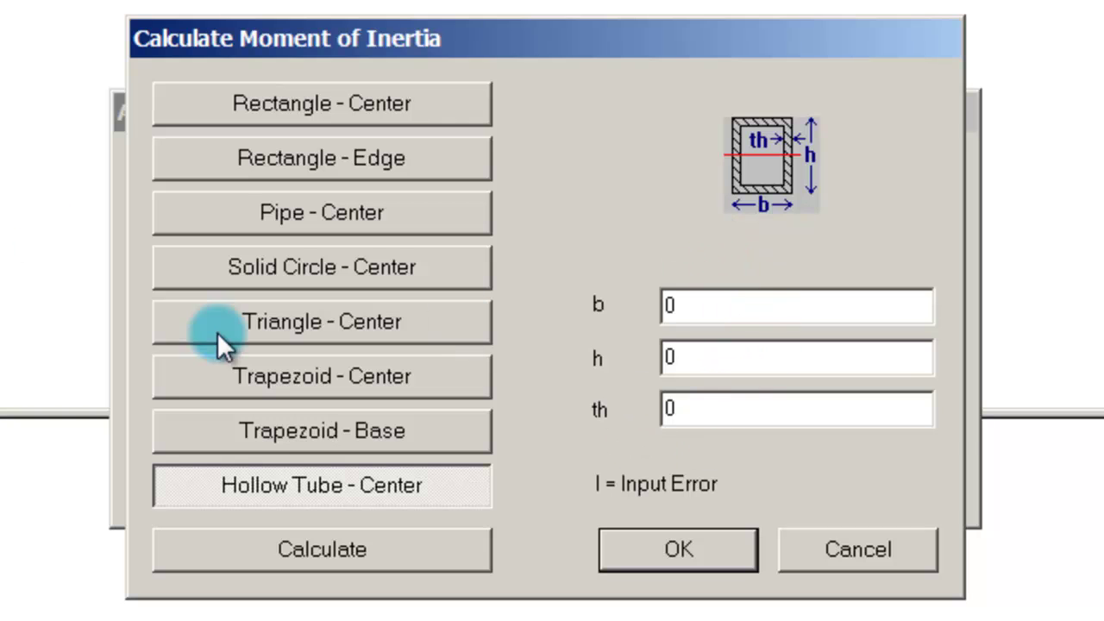
{"action": "left_click", "coordinate": [865, 550]}
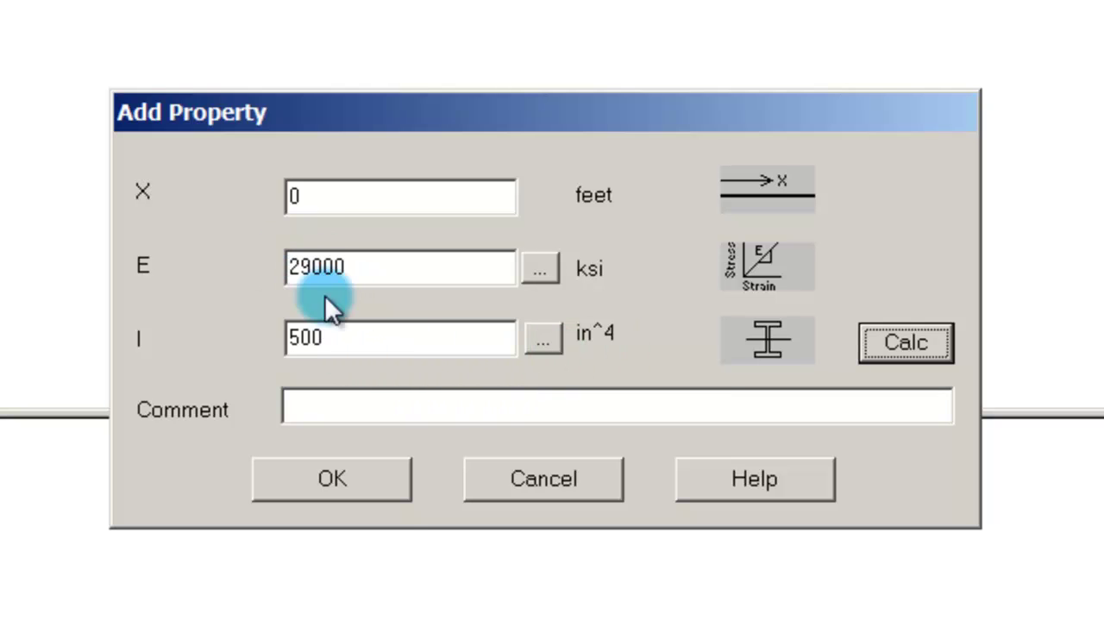
Accept the beam property entered for X = 0.
{"action": "left_click", "coordinate": [350, 471]}
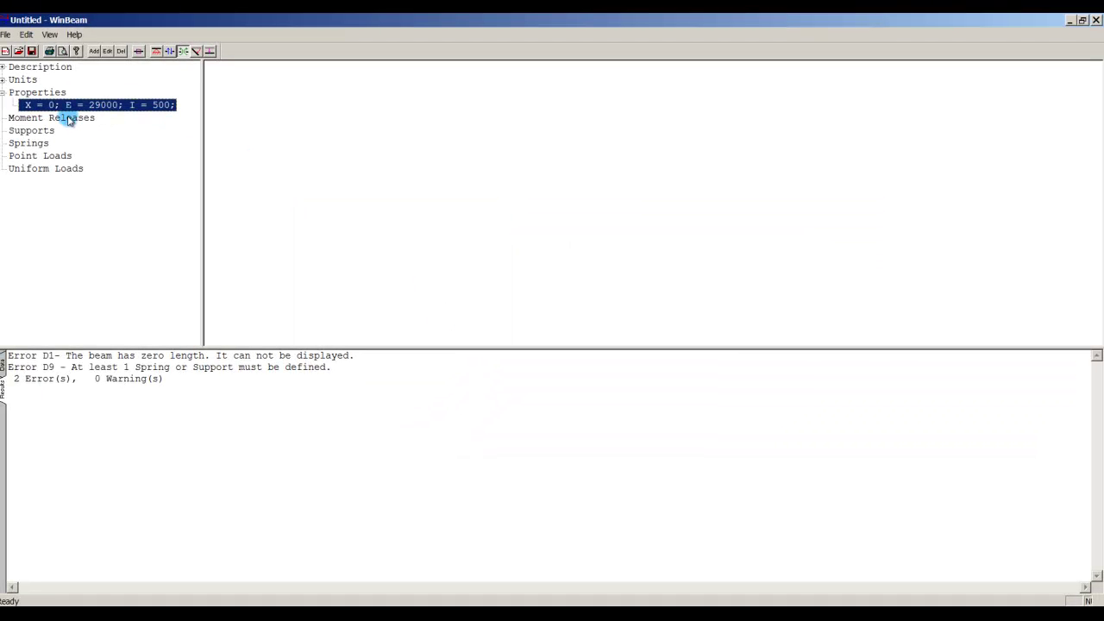
Add a fixed support at X = 0 feet with displacement 0 and rotation 0.
{"action": "left_click", "coordinate": [44, 130]}
{"action": "left_click", "coordinate": [95, 51]}
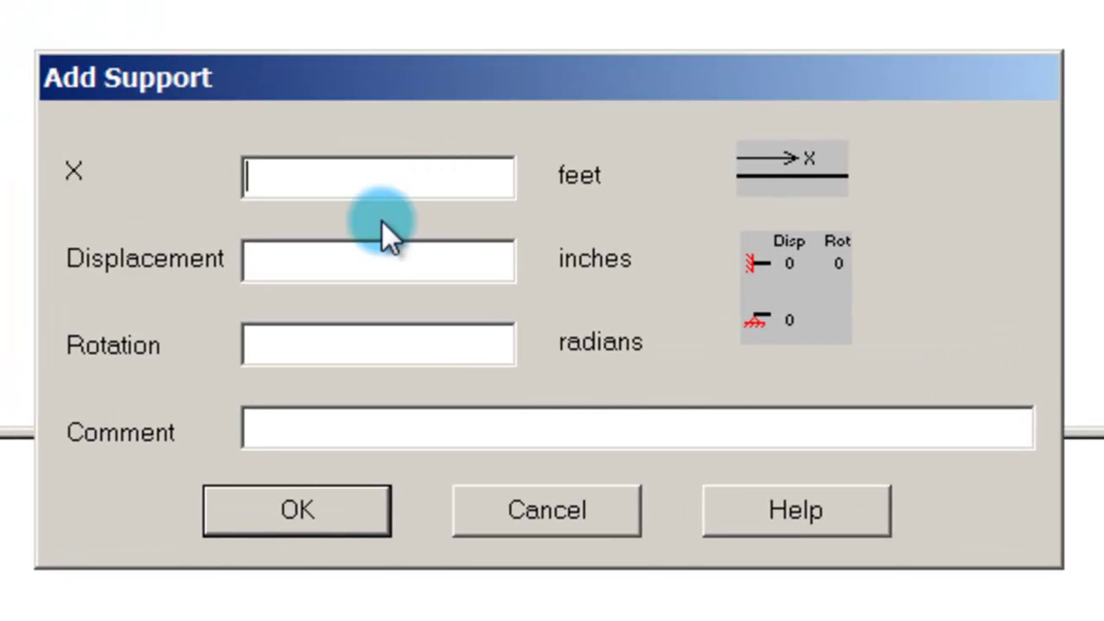
{"action": "type", "text": "0"}
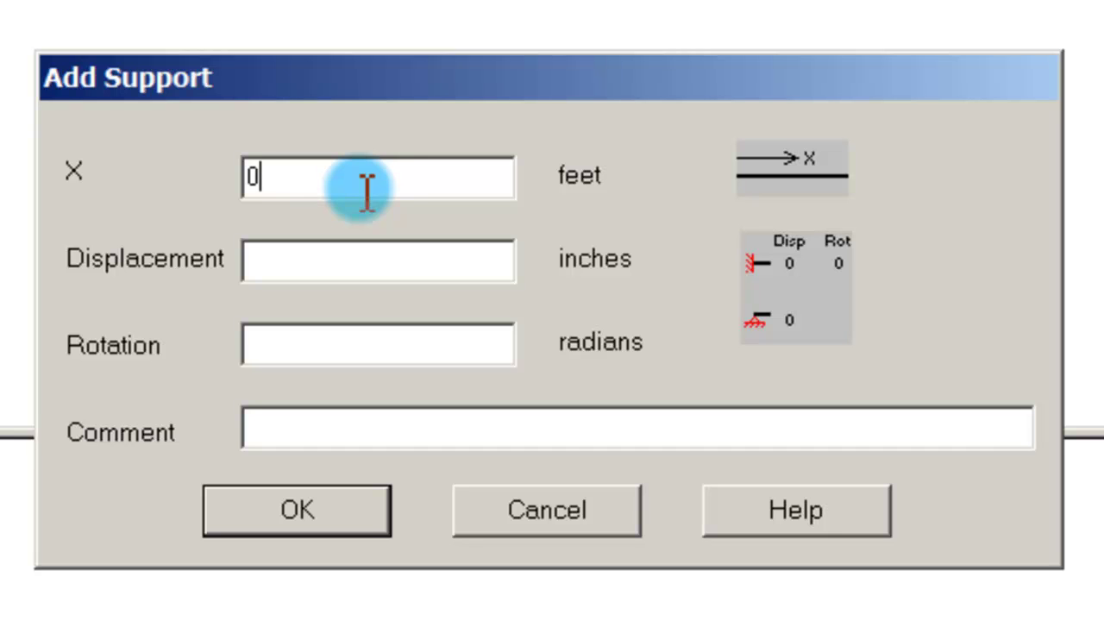
{"action": "key", "text": "Tab"}
{"action": "type", "text": "0"}
{"action": "key", "text": "Tab"}
{"action": "type", "text": "0"}
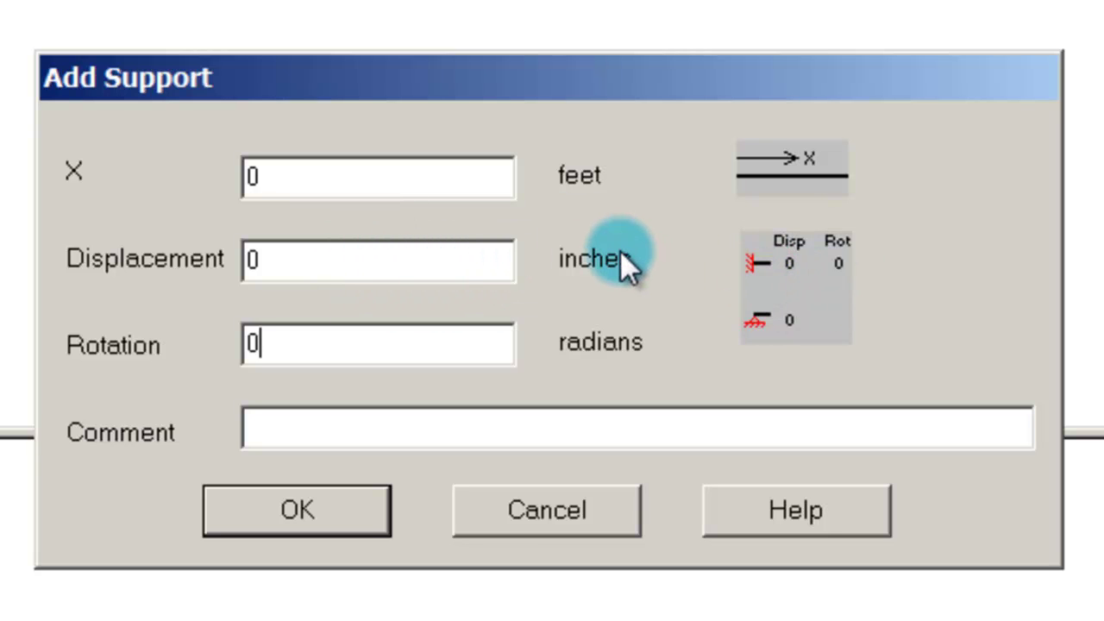
{"action": "left_click_drag", "start_coordinate": [399, 340], "coordinate": [94, 384]}
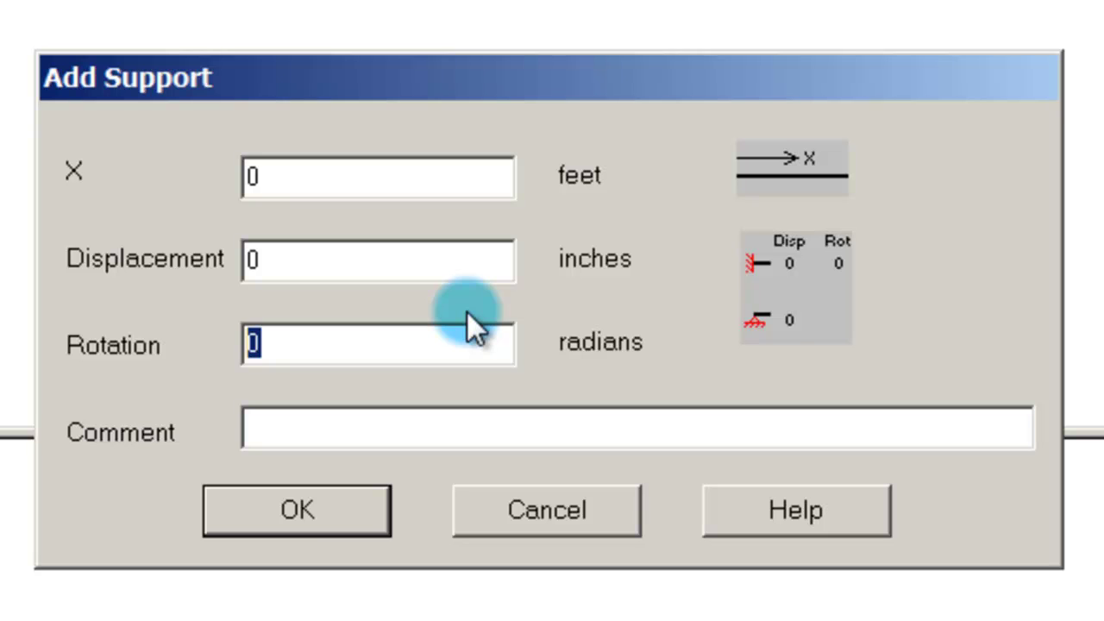
{"action": "left_click", "coordinate": [298, 514]}
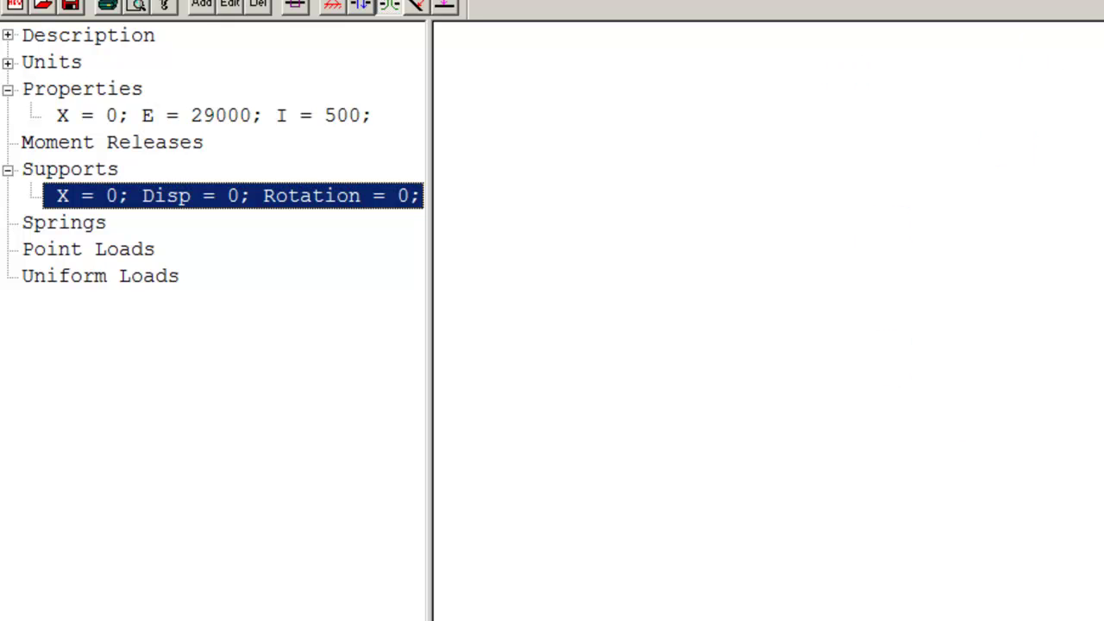
Add a second beam property at X = 12 feet with E = 29000 ksi and I = 500 in^4.
{"action": "left_click", "coordinate": [86, 118]}
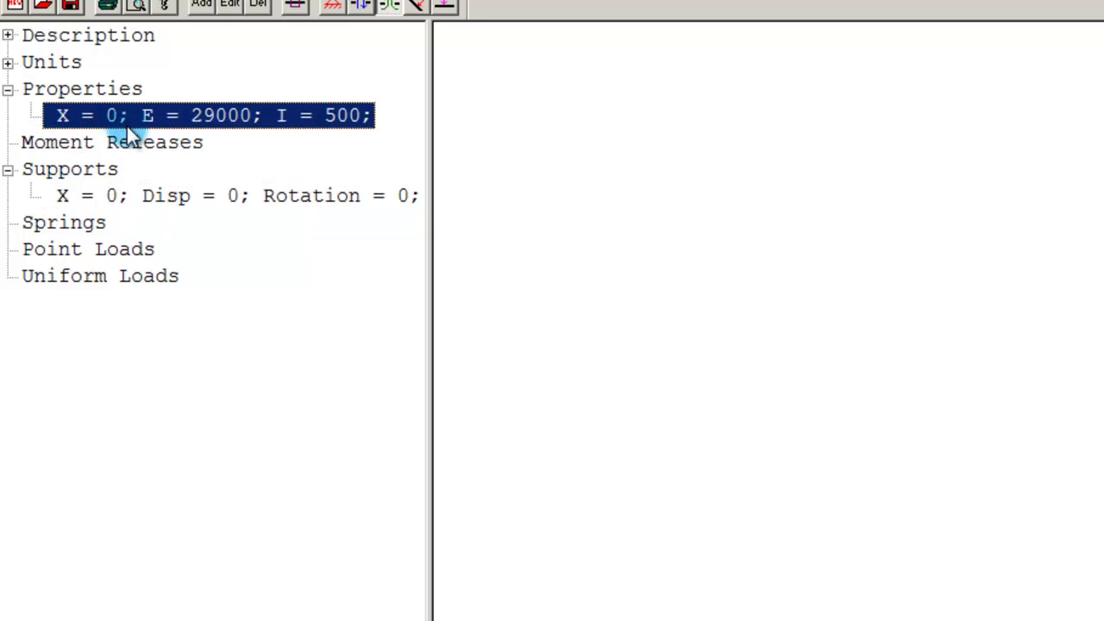
{"action": "left_click", "coordinate": [75, 94]}
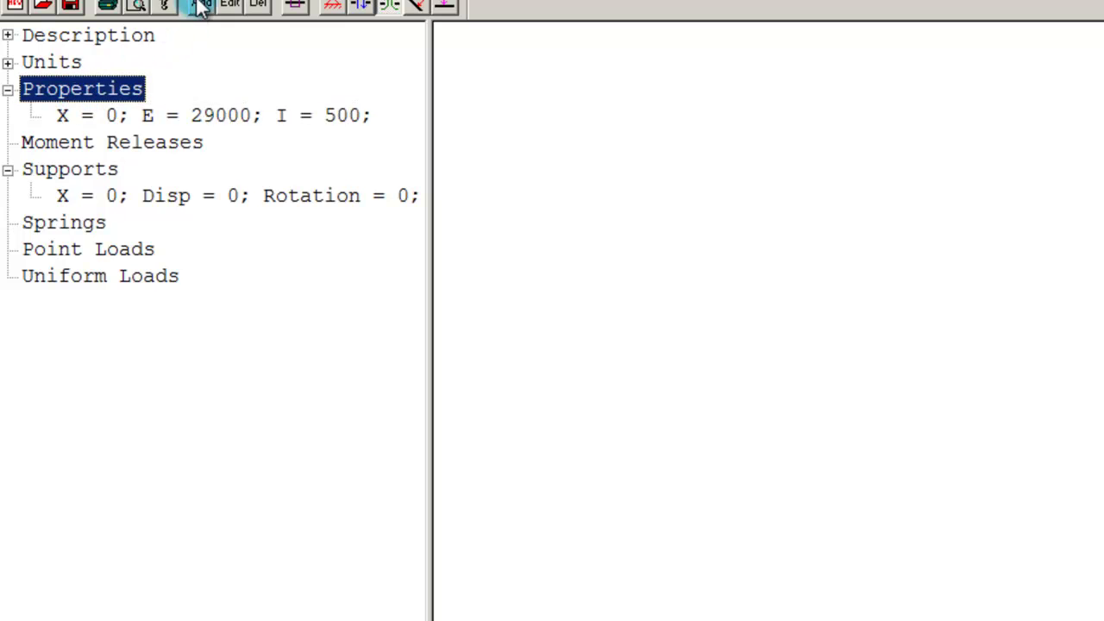
{"action": "left_click", "coordinate": [200, 5]}
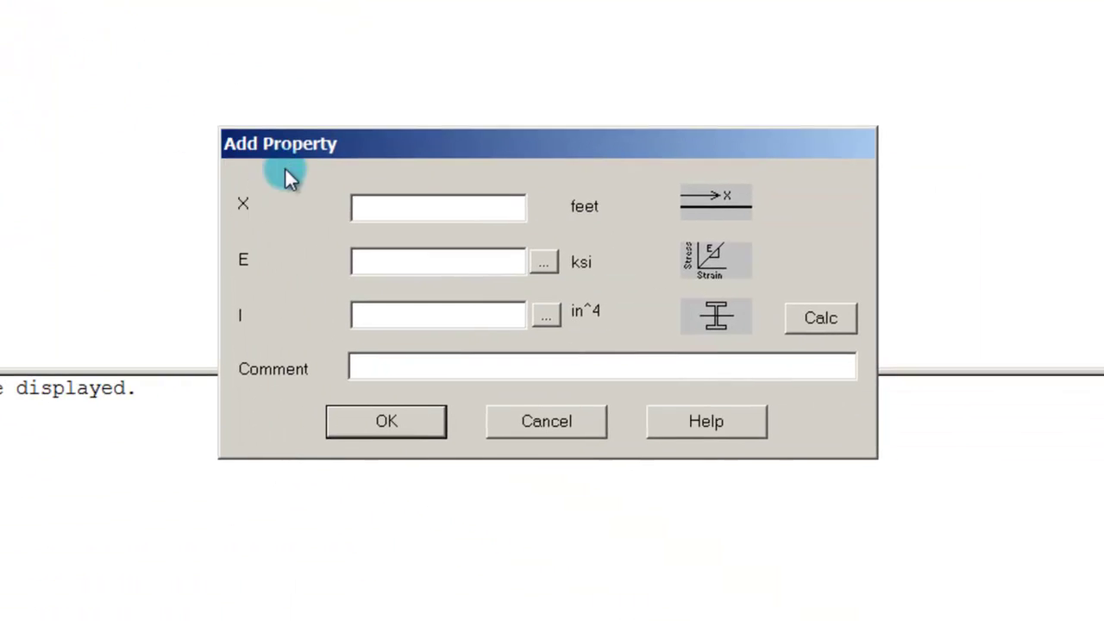
{"action": "left_click", "coordinate": [406, 205]}
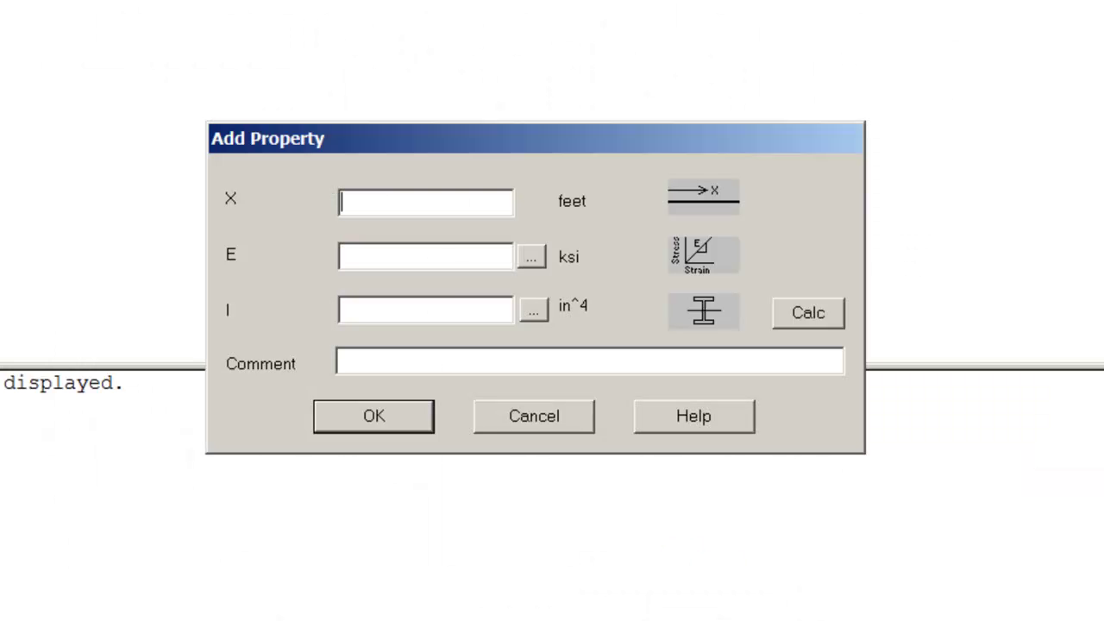
{"action": "type", "text": "12"}
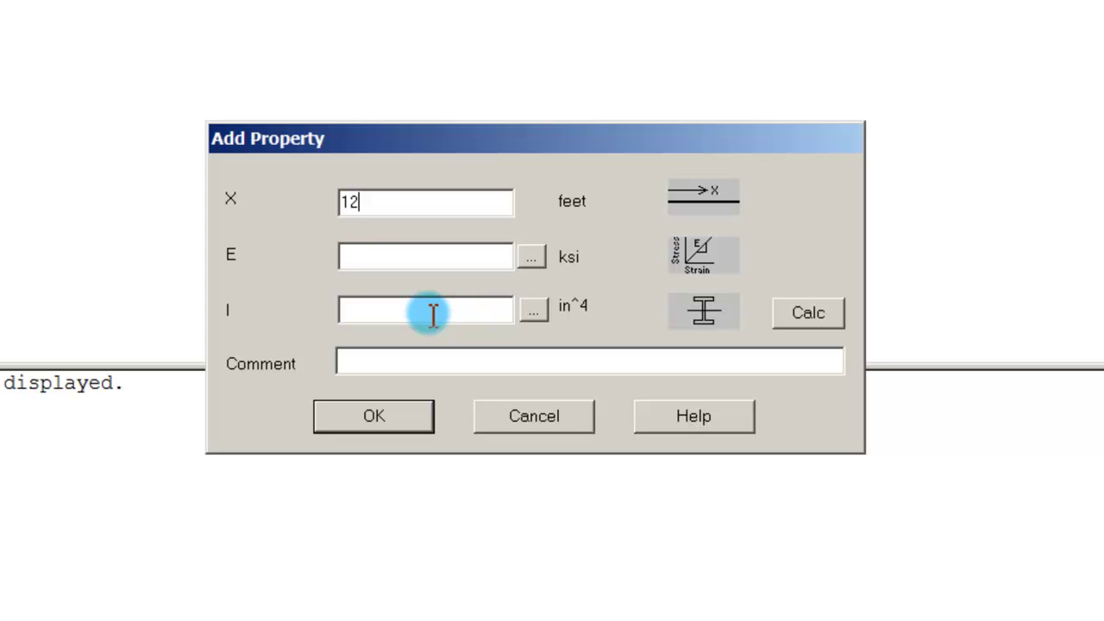
{"action": "left_click", "coordinate": [416, 264]}
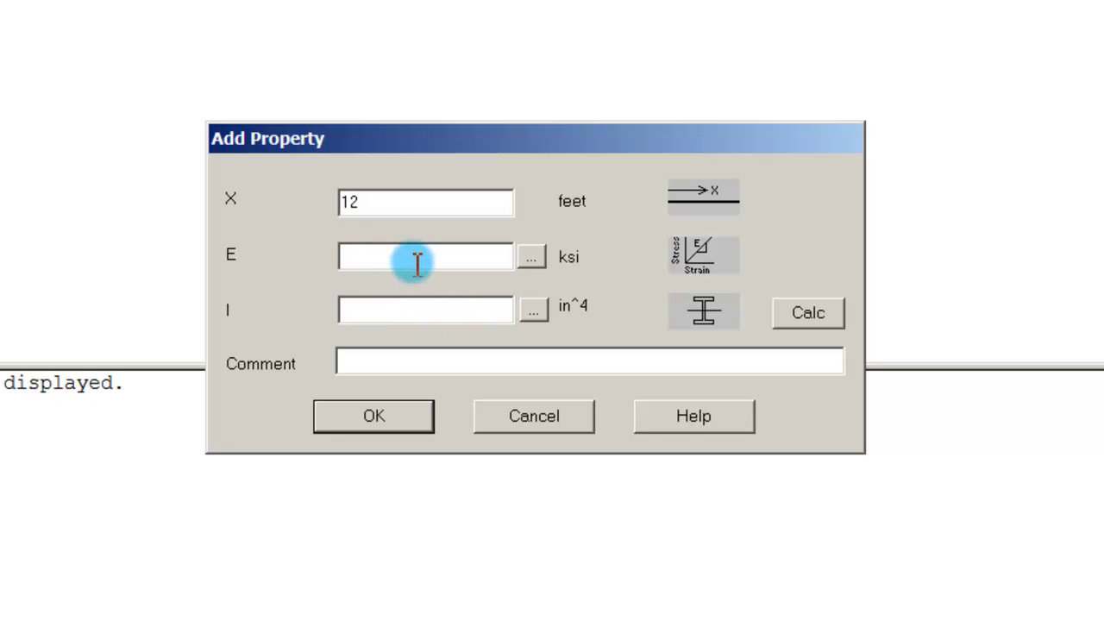
{"action": "type", "text": "29000"}
{"action": "left_click", "coordinate": [425, 317]}
{"action": "type", "text": "500"}
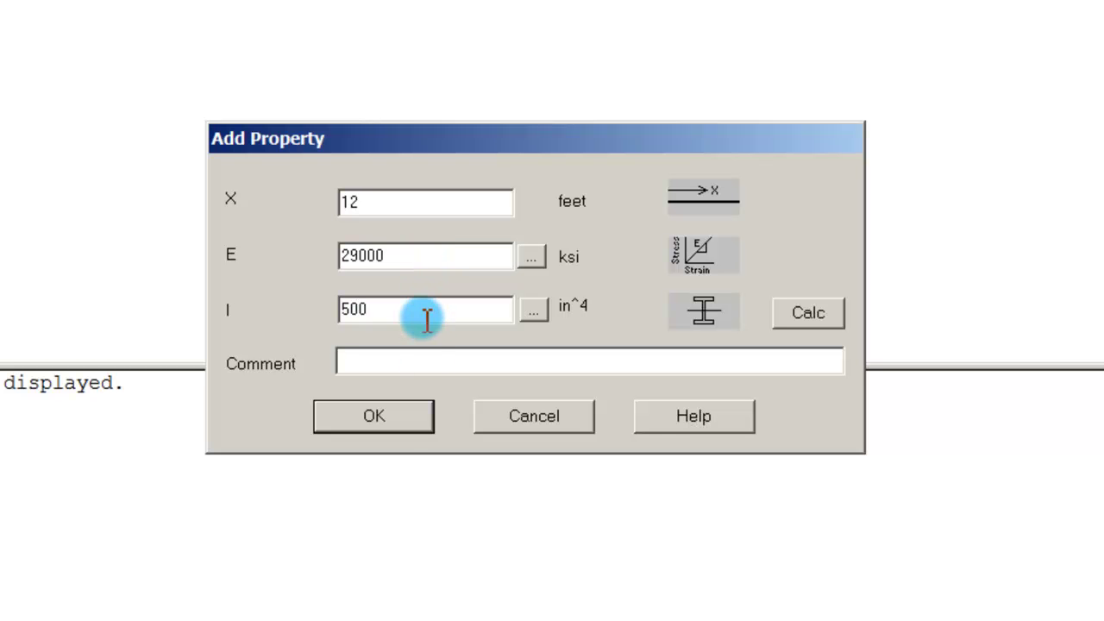
{"action": "left_click", "coordinate": [394, 424]}
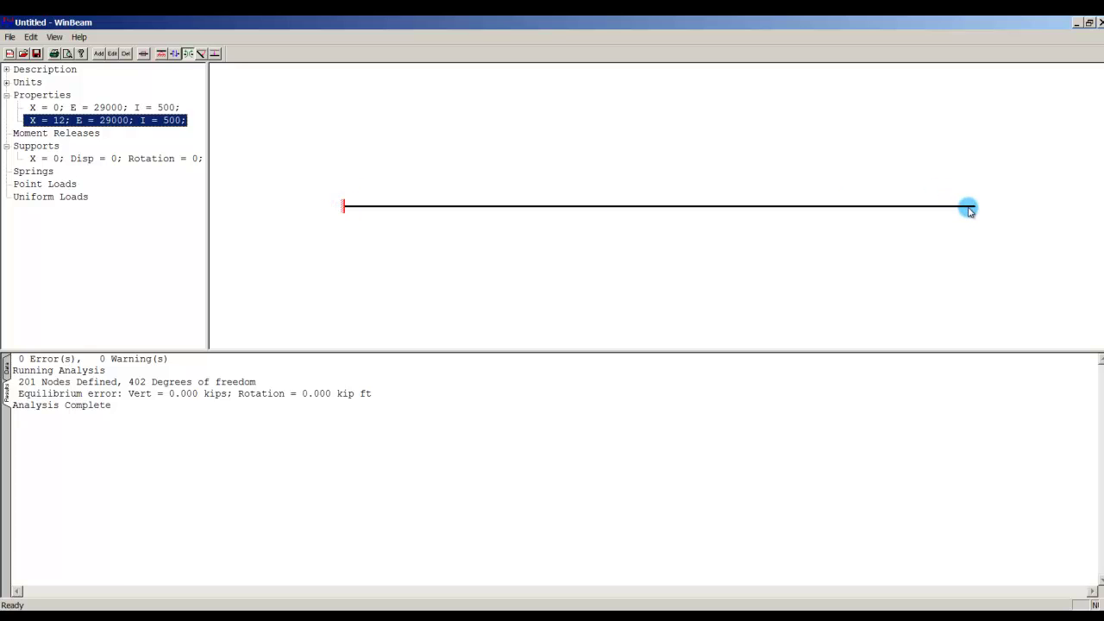
Add a point load of -15 kips at X = 6 feet, checking the load position against the problem sheet.
{"action": "left_click", "coordinate": [69, 185]}
{"action": "left_click", "coordinate": [488, 454]}
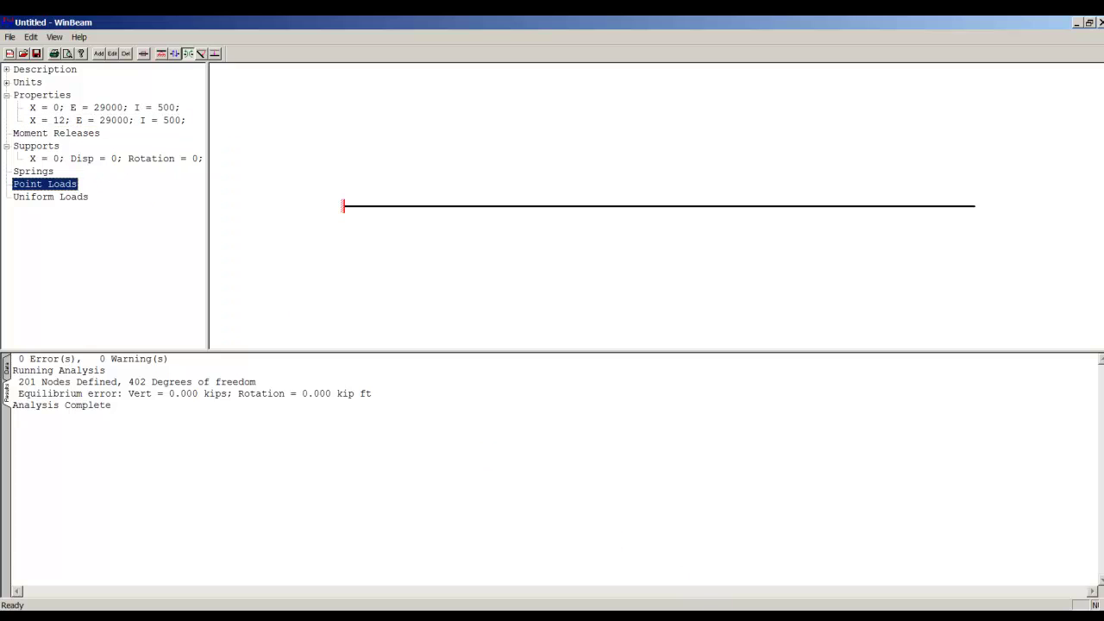
{"action": "key", "text": "alt+Tab"}
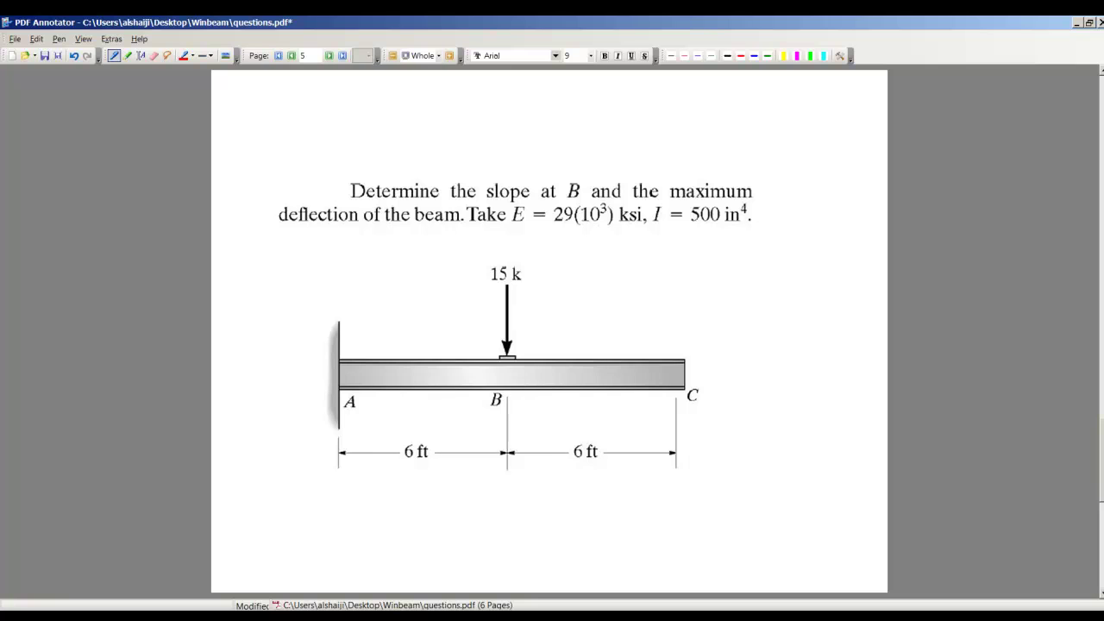
{"action": "key", "text": "alt+Tab"}
{"action": "left_click", "coordinate": [458, 527]}
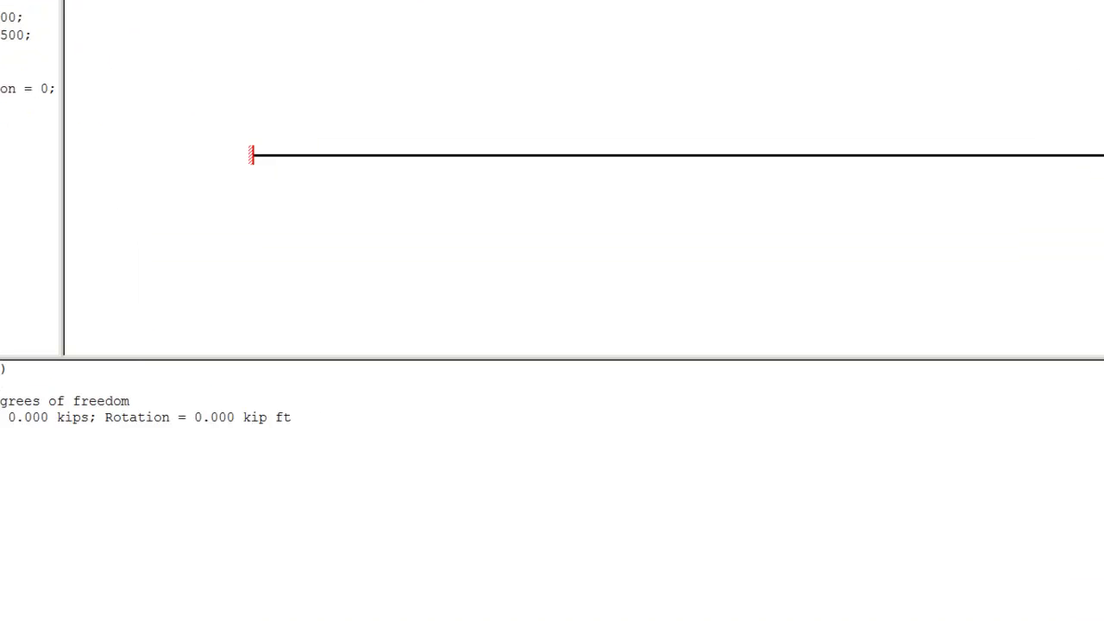
{"action": "left_click", "coordinate": [232, 212]}
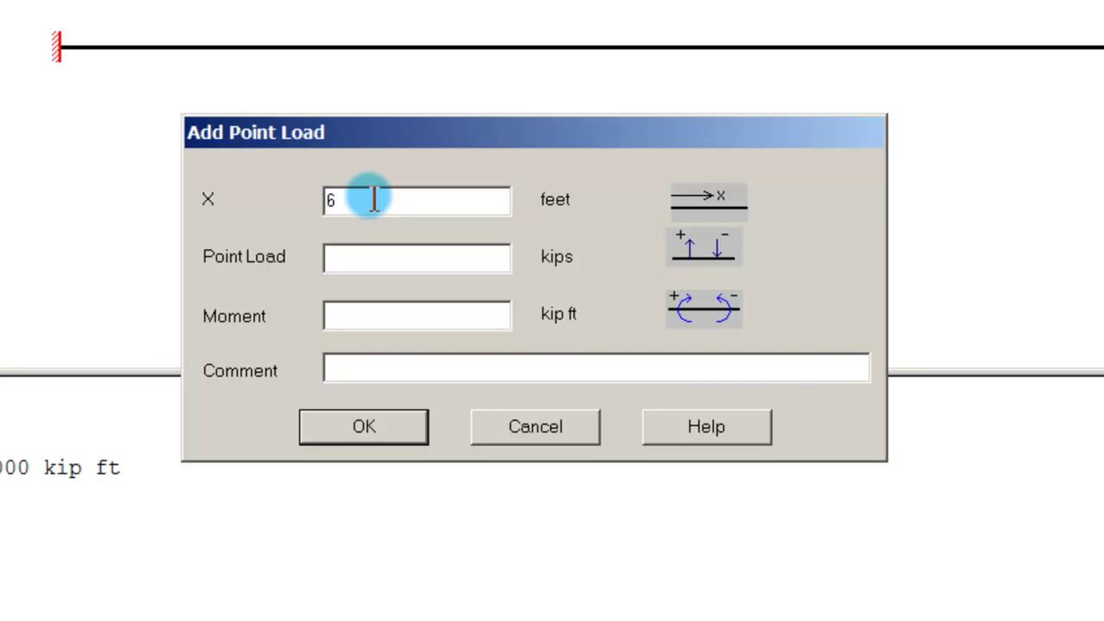
{"action": "left_click", "coordinate": [357, 259]}
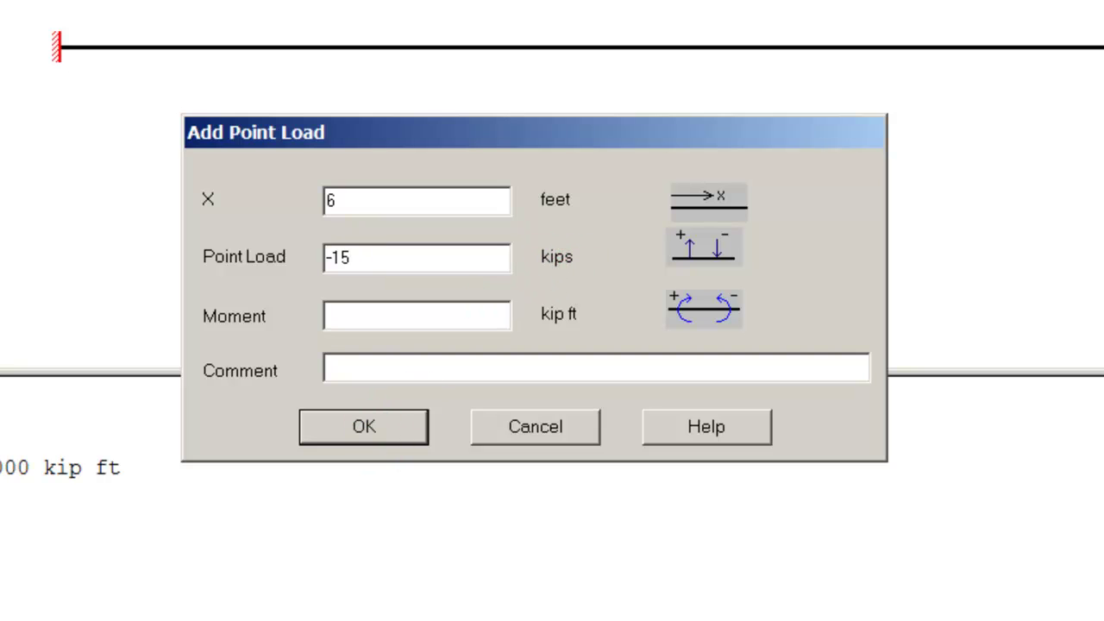
{"action": "left_click", "coordinate": [411, 431]}
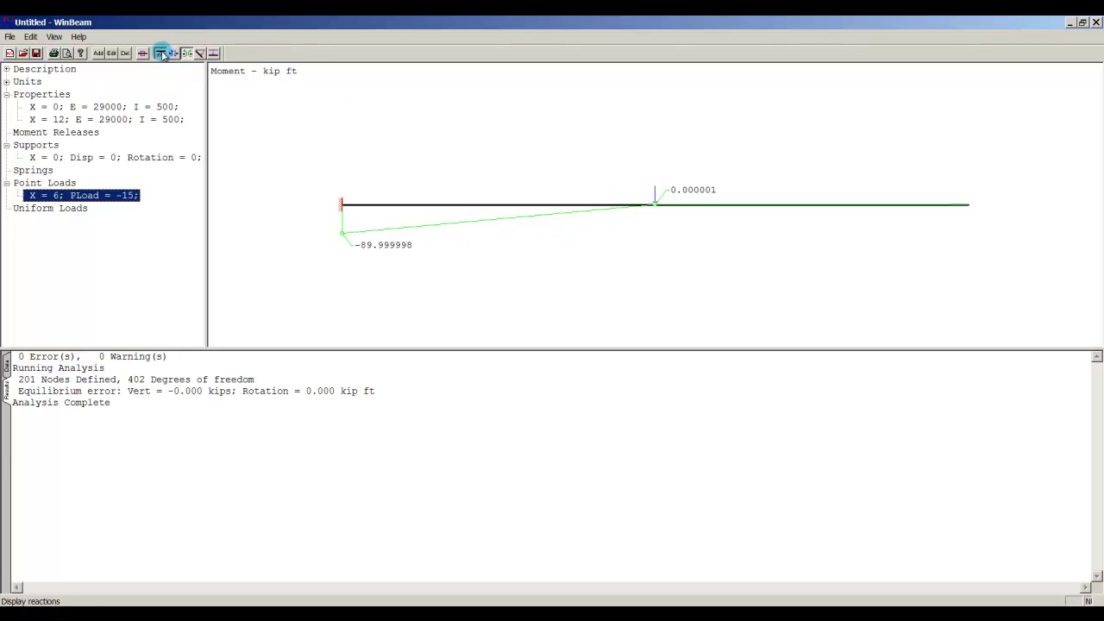
Display the support reactions and the shear diagram, and inspect the shear along the beam with the data readout.
{"action": "left_click", "coordinate": [160, 53]}
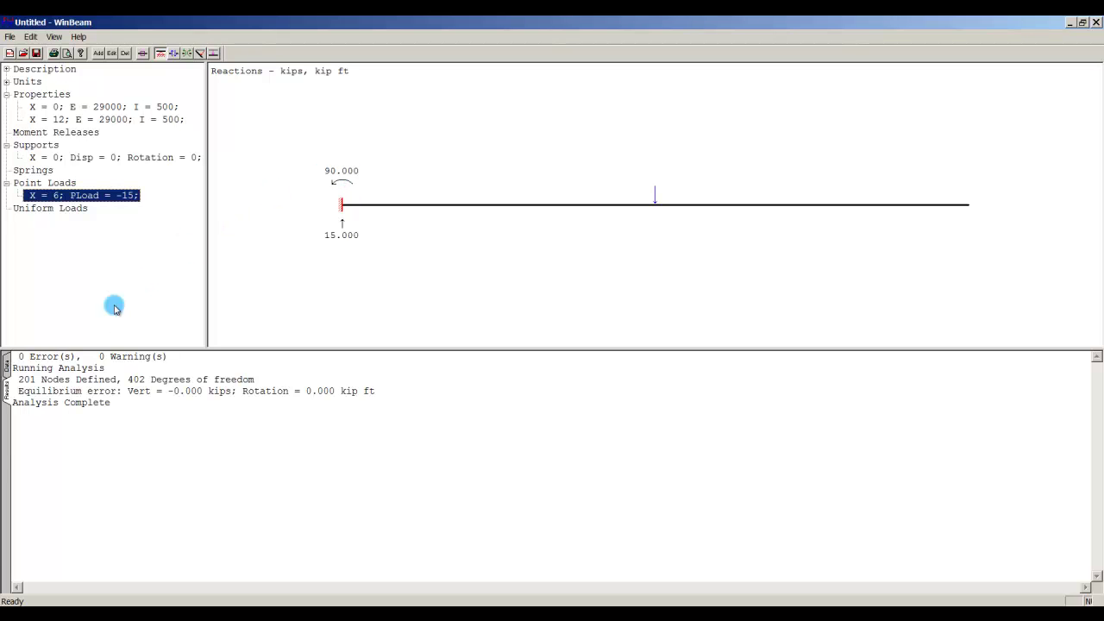
{"action": "left_click", "coordinate": [5, 366]}
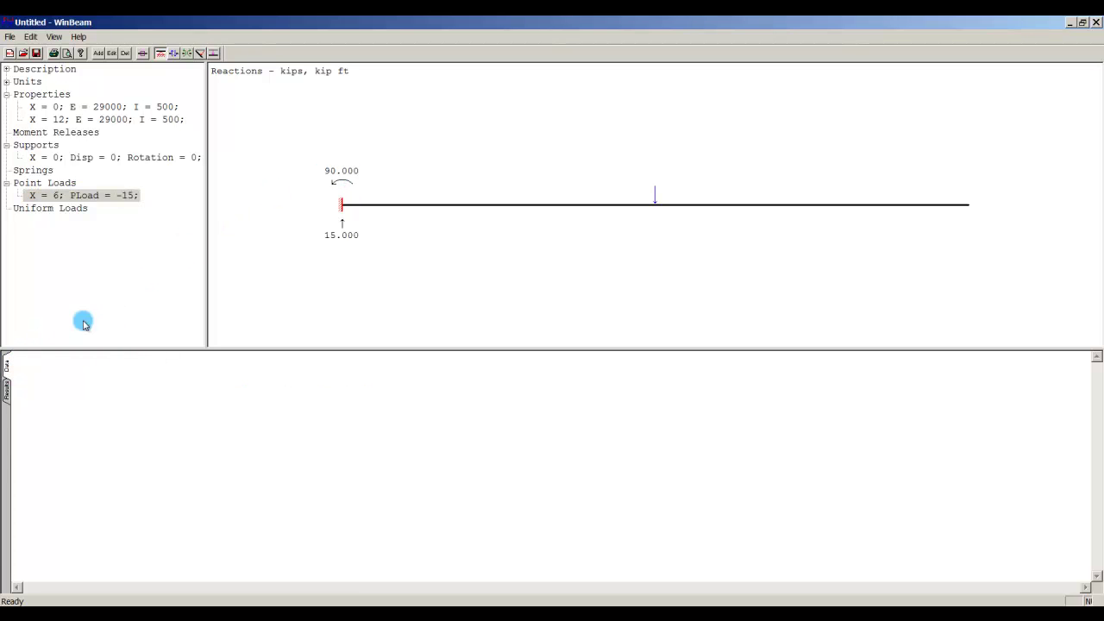
{"action": "left_click", "coordinate": [174, 53]}
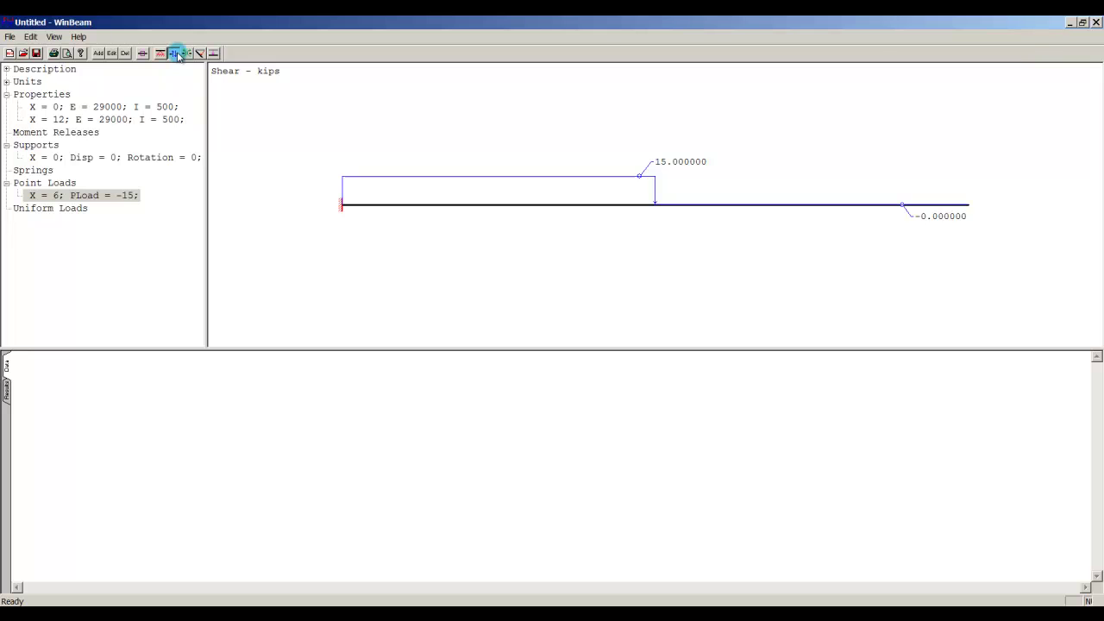
{"action": "left_click_drag", "start_coordinate": [338, 188], "coordinate": [926, 197]}
Show only the moment diagram, inspect the moment along the beam, and hide the diagram.
{"action": "left_click", "coordinate": [184, 53]}
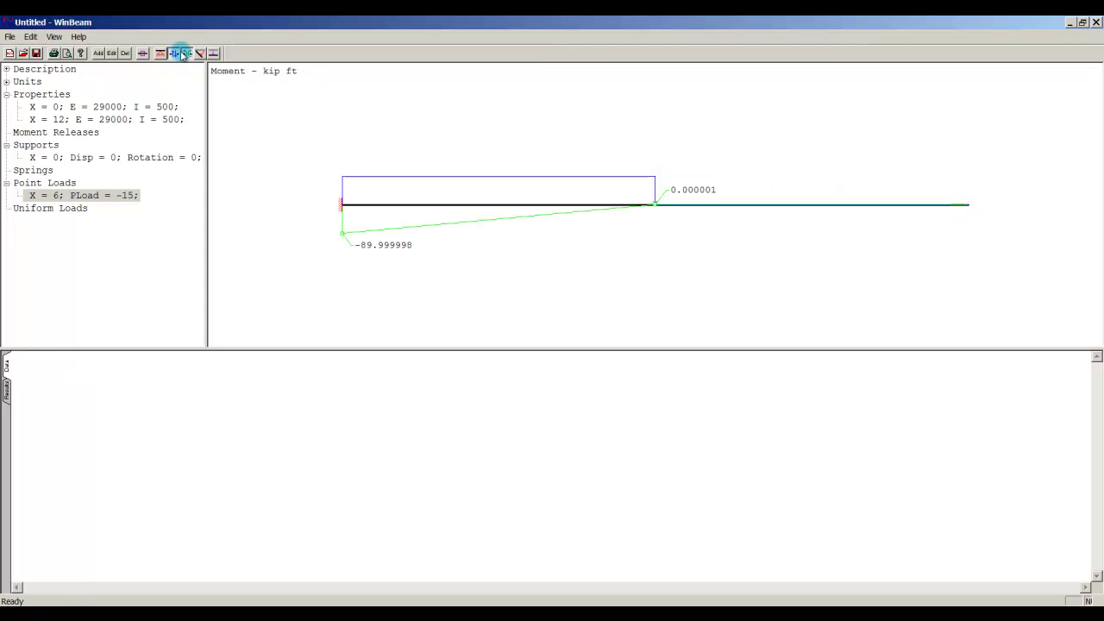
{"action": "left_click_drag", "start_coordinate": [456, 221], "coordinate": [20, 374]}
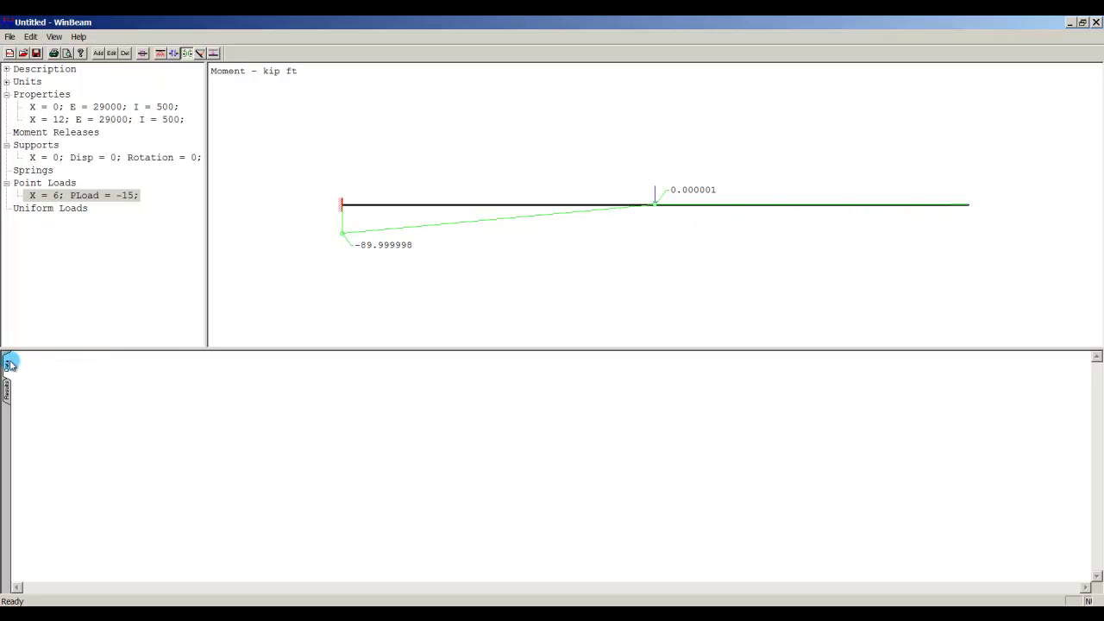
{"action": "left_click_drag", "start_coordinate": [380, 257], "coordinate": [474, 158]}
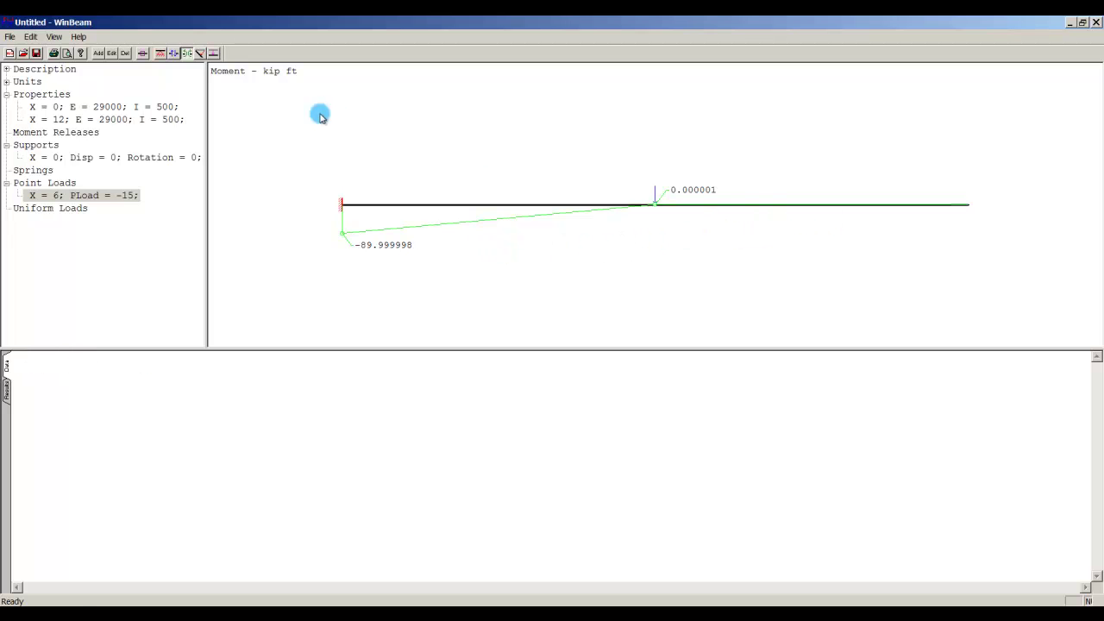
{"action": "left_click", "coordinate": [187, 55]}
Display the rotation diagram, inspect the slope up to the load point, and hide the diagram.
{"action": "left_click", "coordinate": [199, 54]}
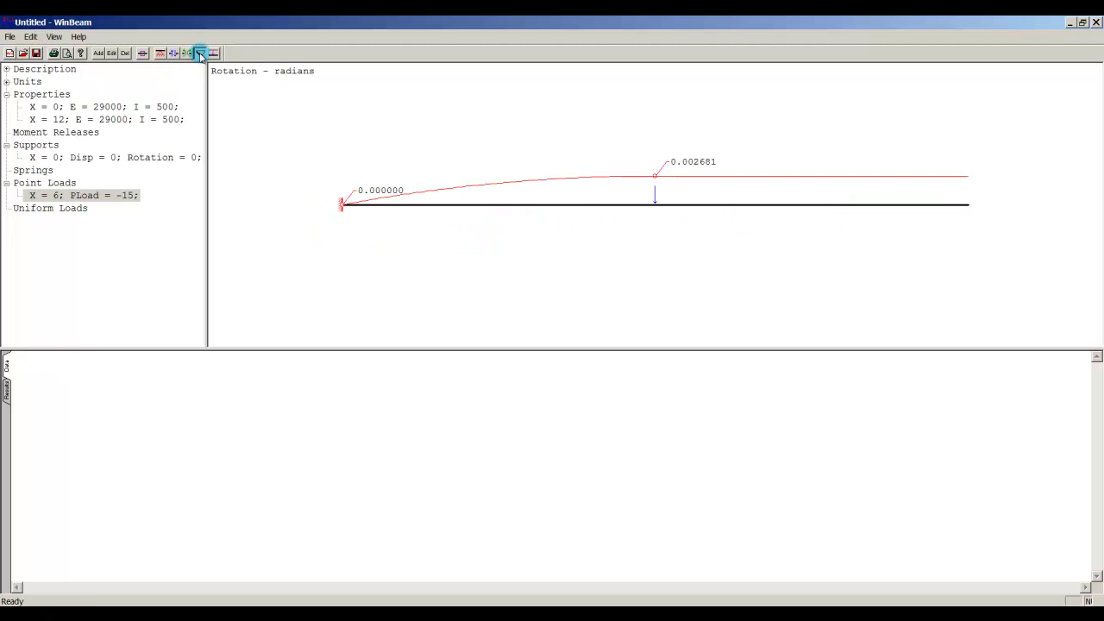
{"action": "left_click_drag", "start_coordinate": [501, 204], "coordinate": [678, 165]}
{"action": "left_click", "coordinate": [201, 53]}
Display the deflection diagram and read the deflection at several positions along the beam.
{"action": "left_click", "coordinate": [214, 53]}
{"action": "left_click_drag", "start_coordinate": [751, 331], "coordinate": [992, 345]}
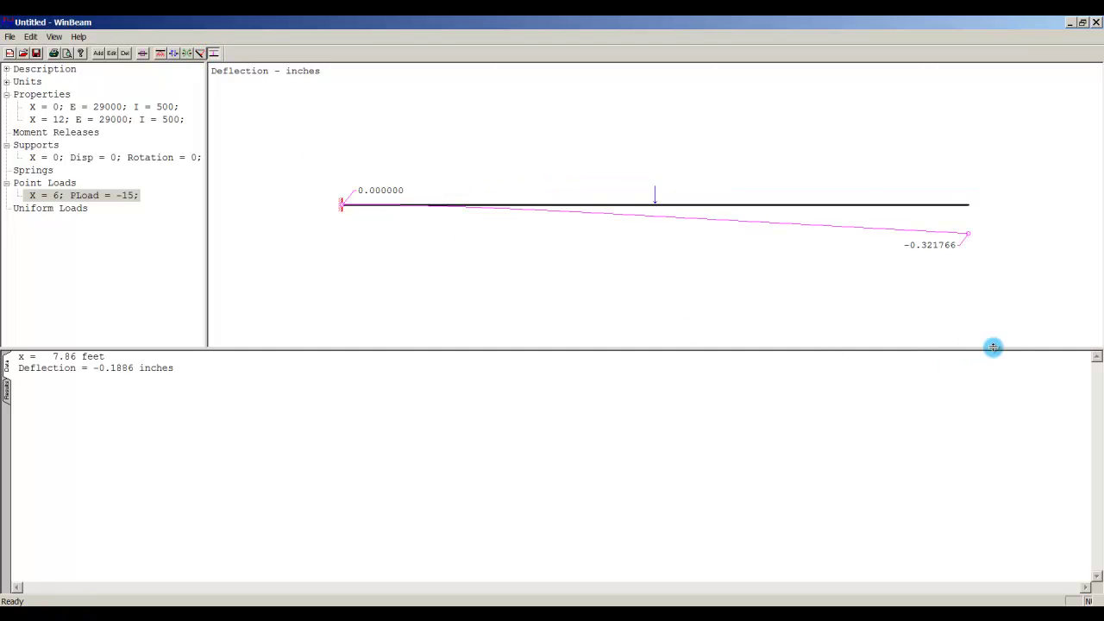
{"action": "left_click", "coordinate": [897, 248]}
{"action": "left_click", "coordinate": [886, 239]}
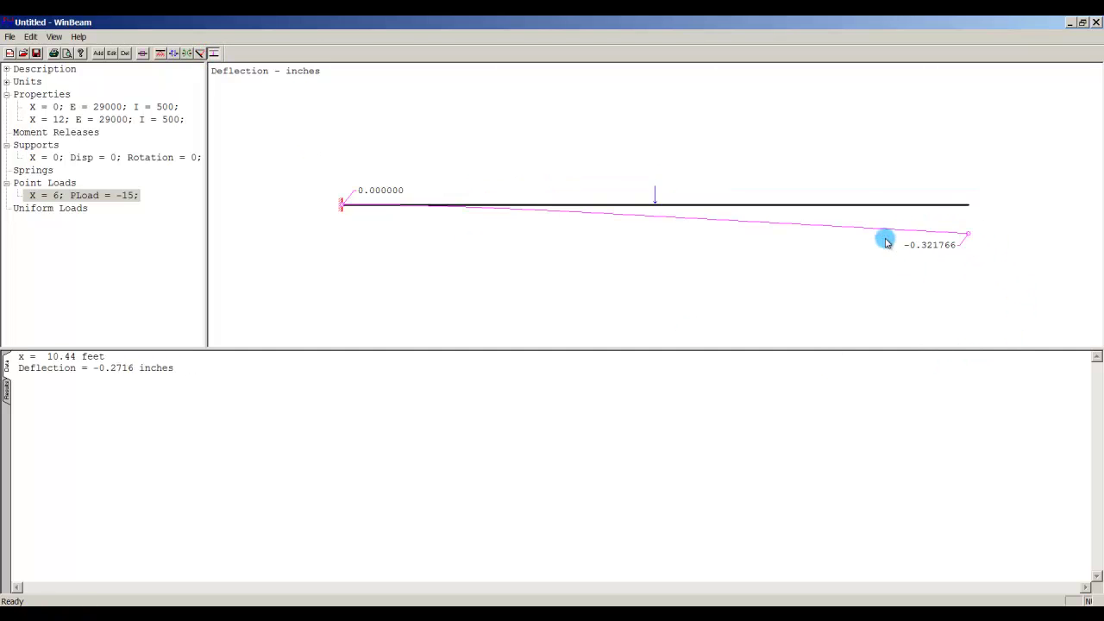
{"action": "left_click_drag", "start_coordinate": [966, 257], "coordinate": [467, 259]}
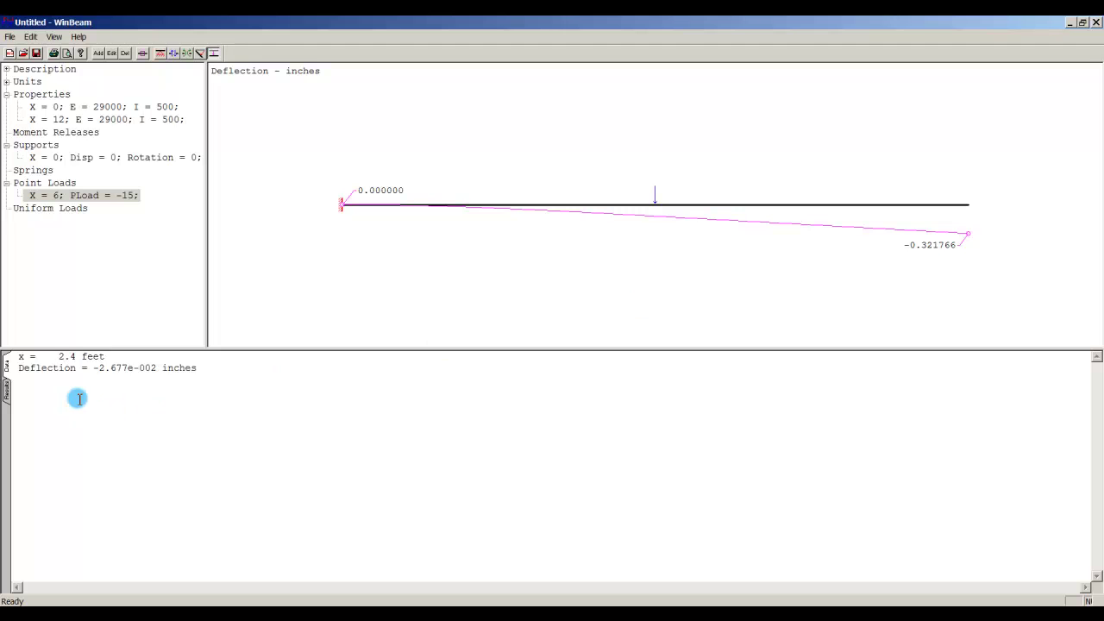
{"action": "left_click_drag", "start_coordinate": [324, 290], "coordinate": [653, 246]}
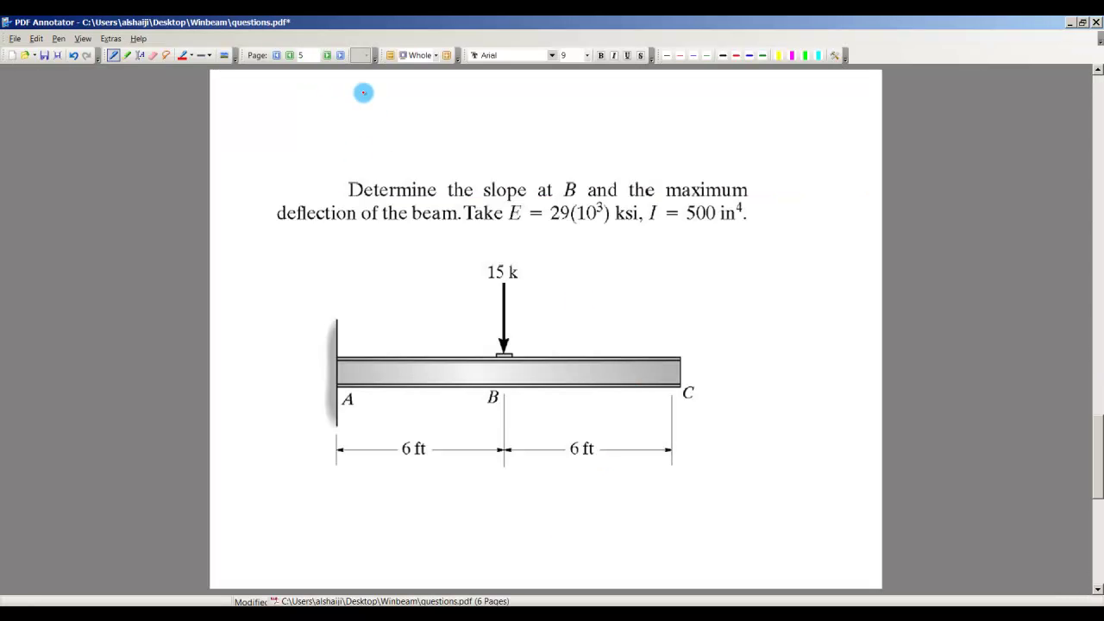
Go to the worked solution on page 6 in PDF Annotator and compare its slope at B with WinBeam's rotation diagram.
{"action": "left_click", "coordinate": [328, 57]}
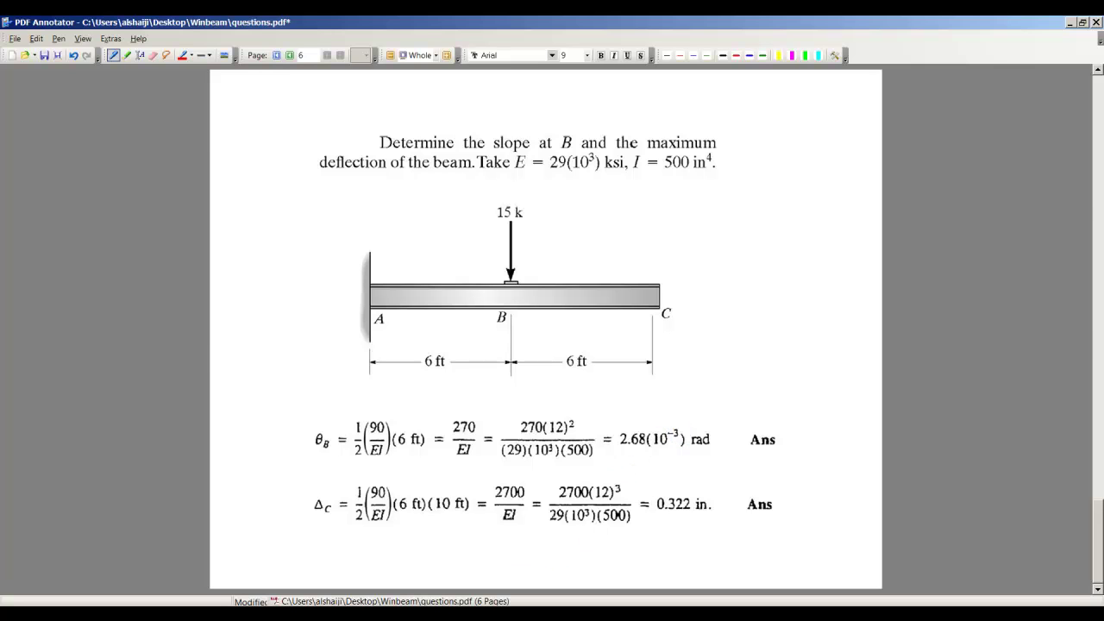
{"action": "key", "text": "alt+Tab"}
{"action": "left_click", "coordinate": [200, 53]}
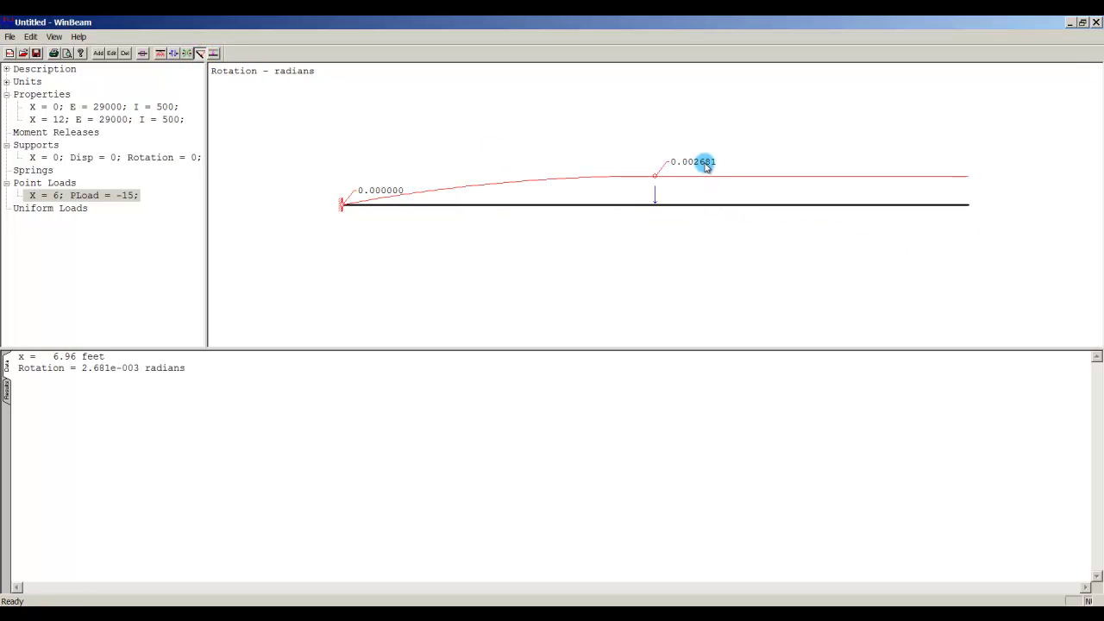
{"action": "key", "text": "alt+Tab"}
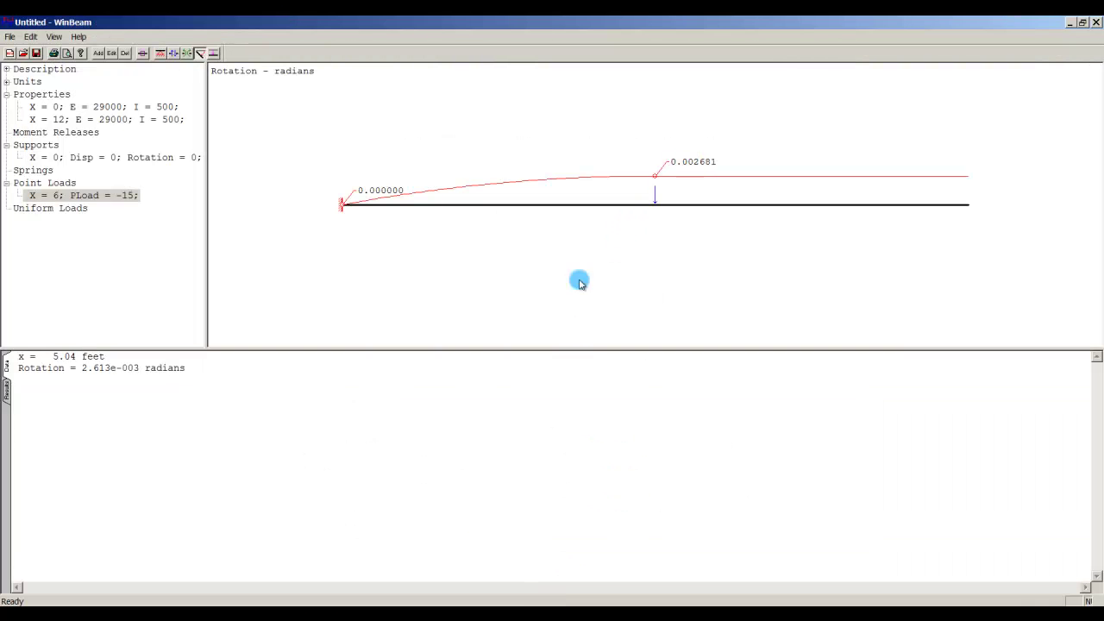
Replace the rotation diagram with the deflection diagram and compare the maximum deflection with the worked solution in PDF Annotator.
{"action": "left_click", "coordinate": [197, 50]}
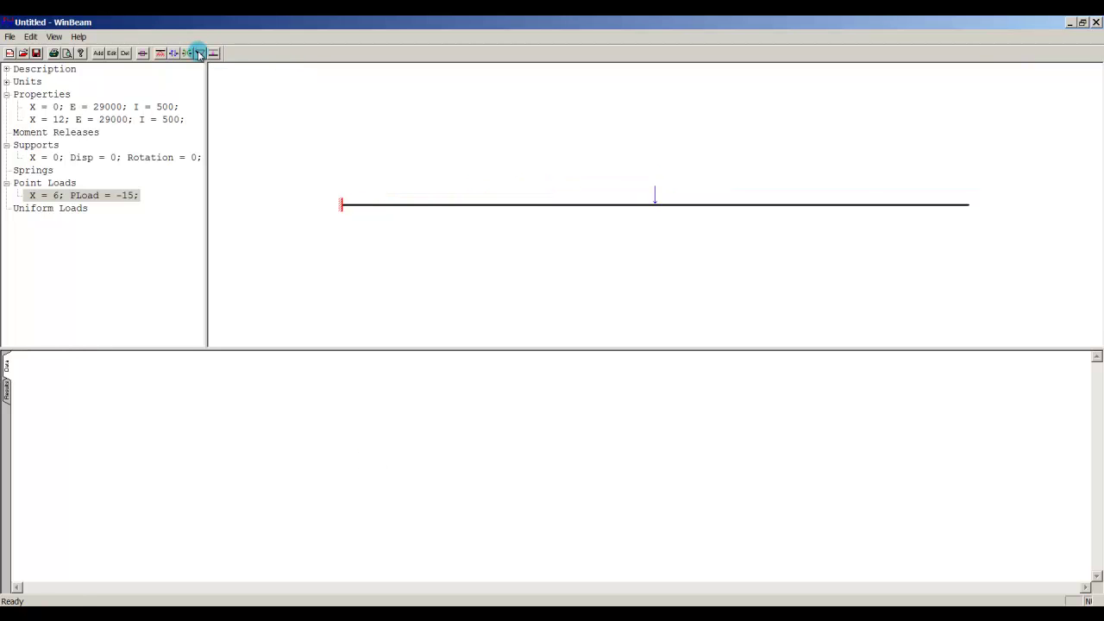
{"action": "left_click", "coordinate": [201, 52]}
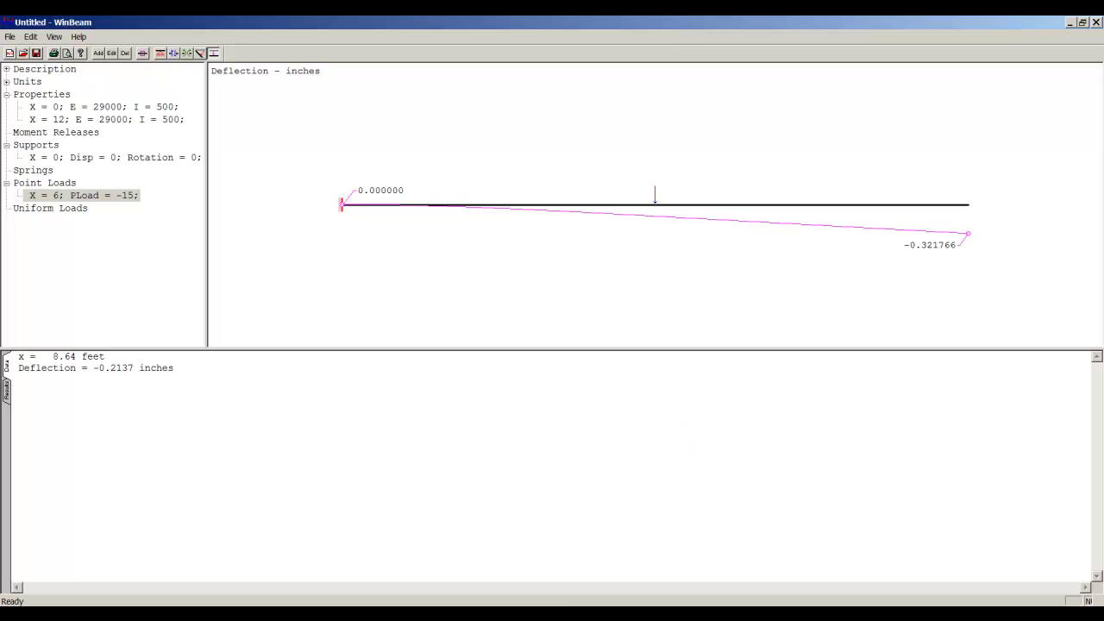
{"action": "key", "text": "alt+Tab"}
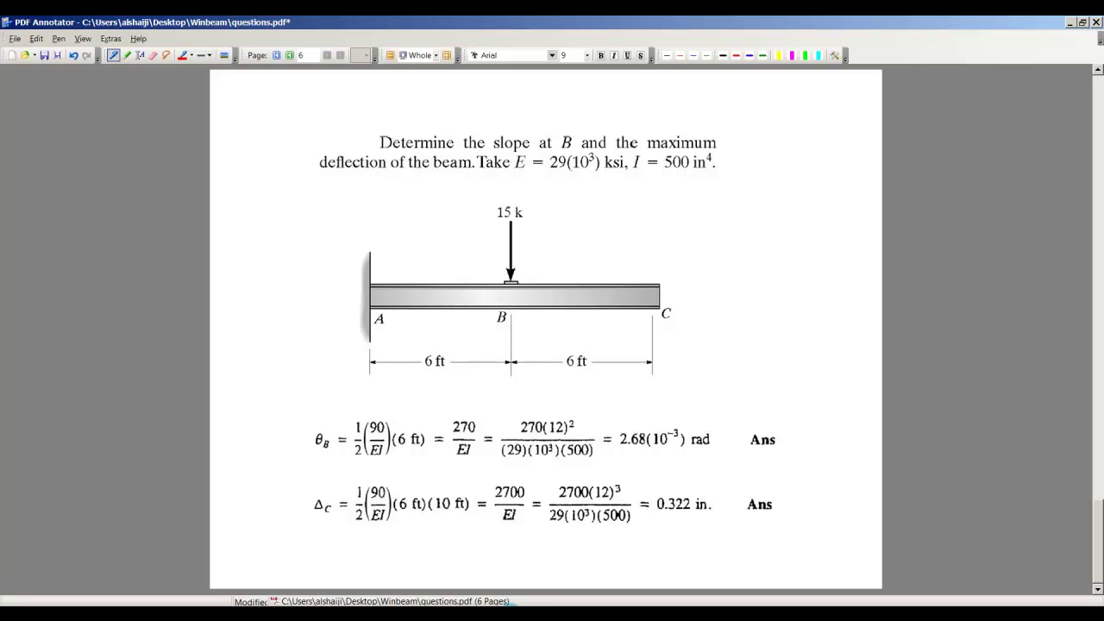
{"action": "key", "text": "alt+Tab"}
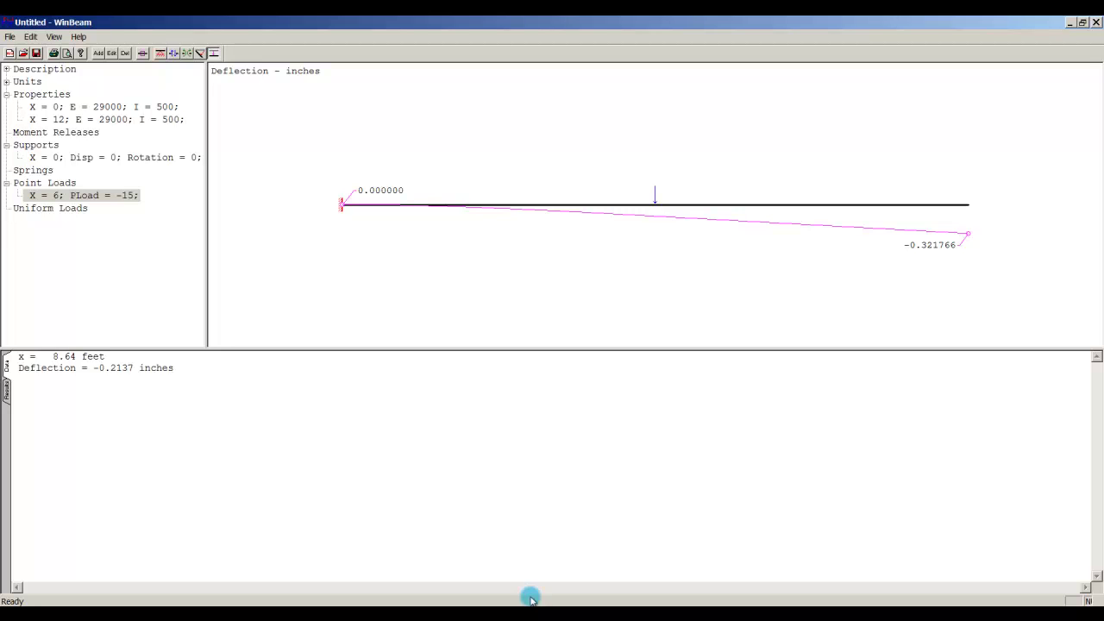
Preview the printed report, review its input, diagram and results summary pages, and close the preview.
{"action": "left_click", "coordinate": [9, 37]}
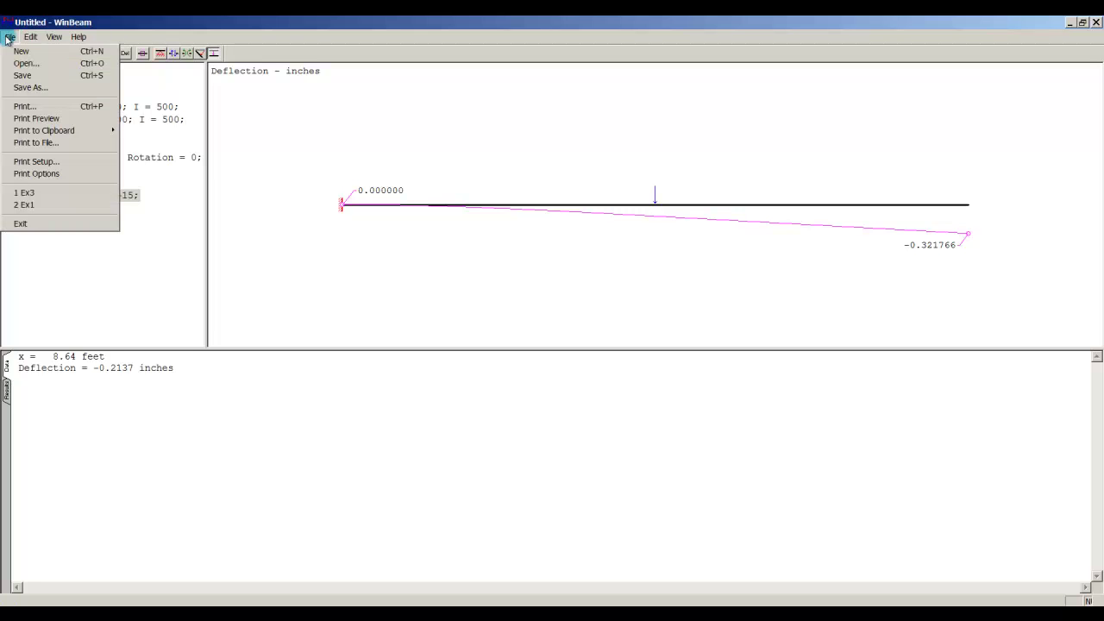
{"action": "left_click", "coordinate": [54, 124]}
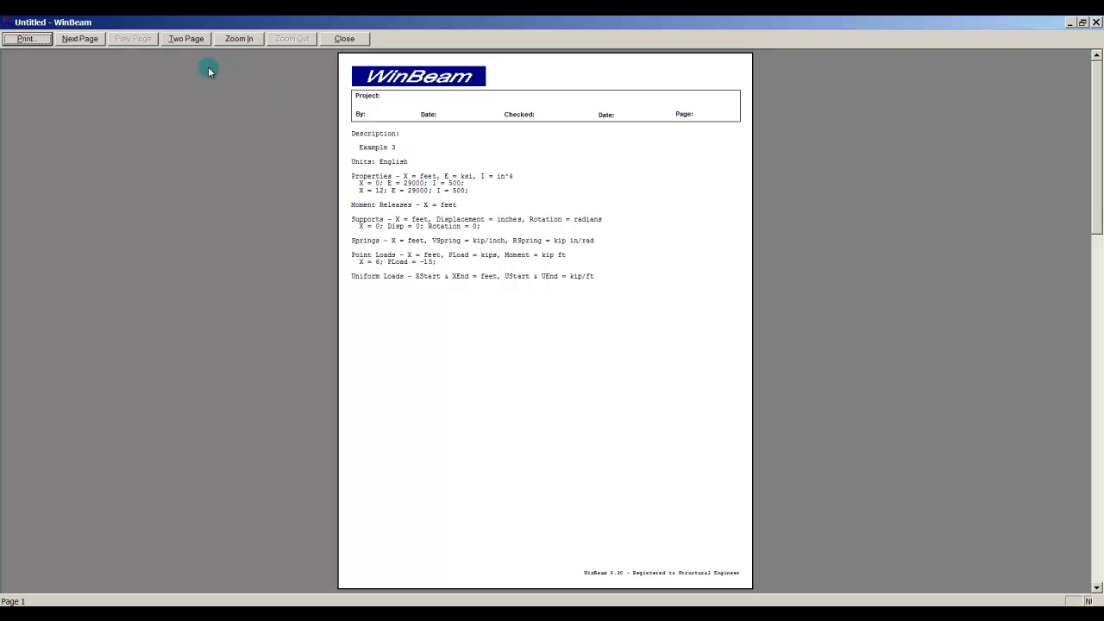
{"action": "left_click", "coordinate": [82, 39]}
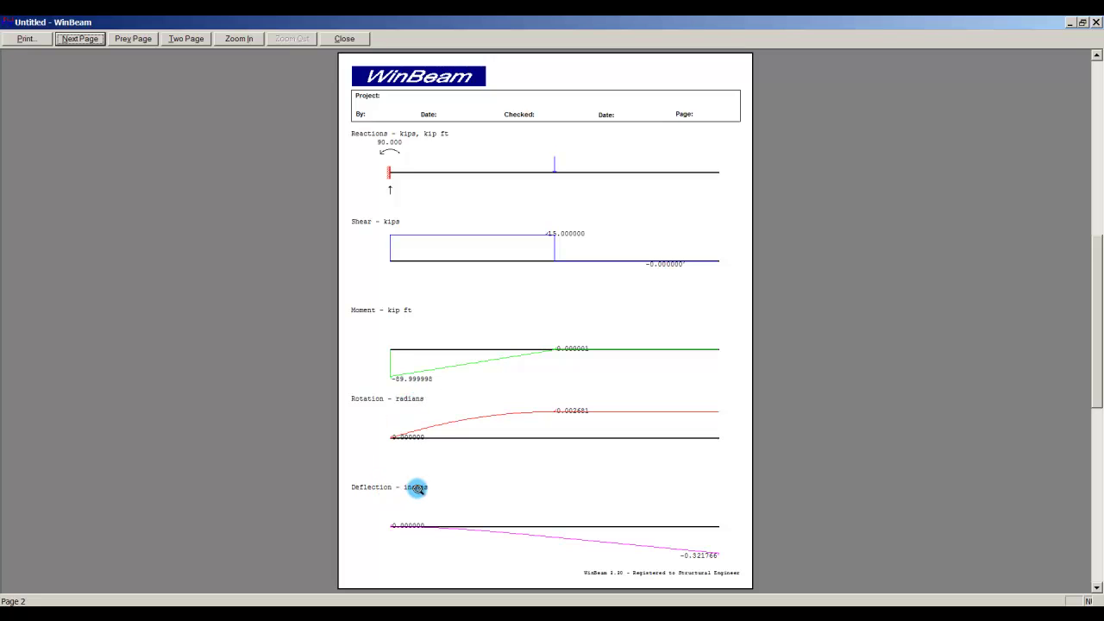
{"action": "left_click", "coordinate": [78, 39]}
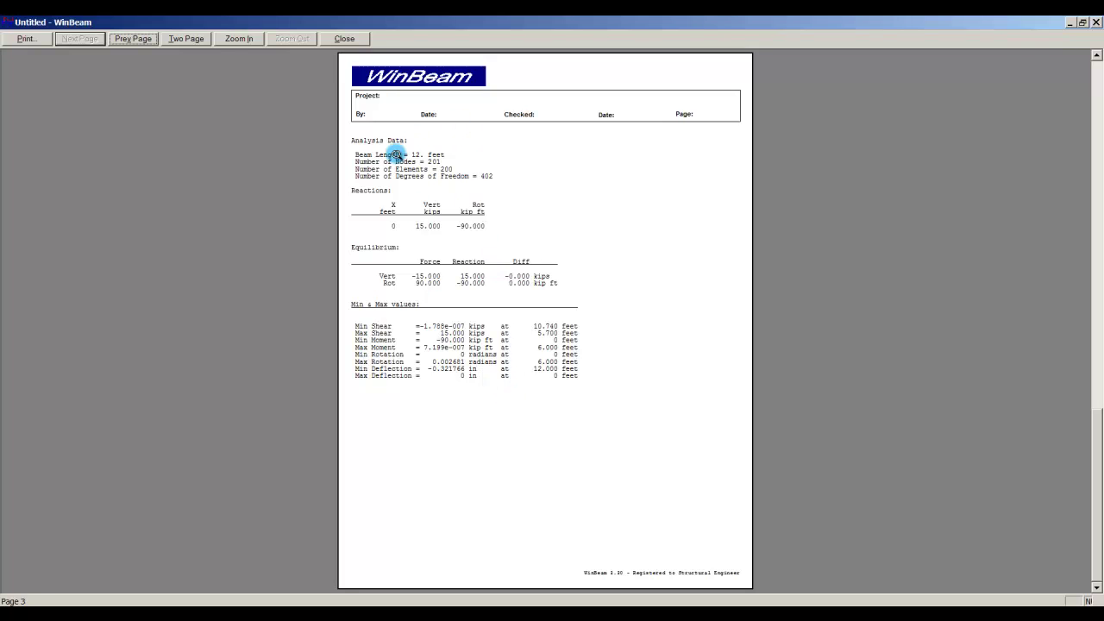
{"action": "left_click", "coordinate": [334, 38]}
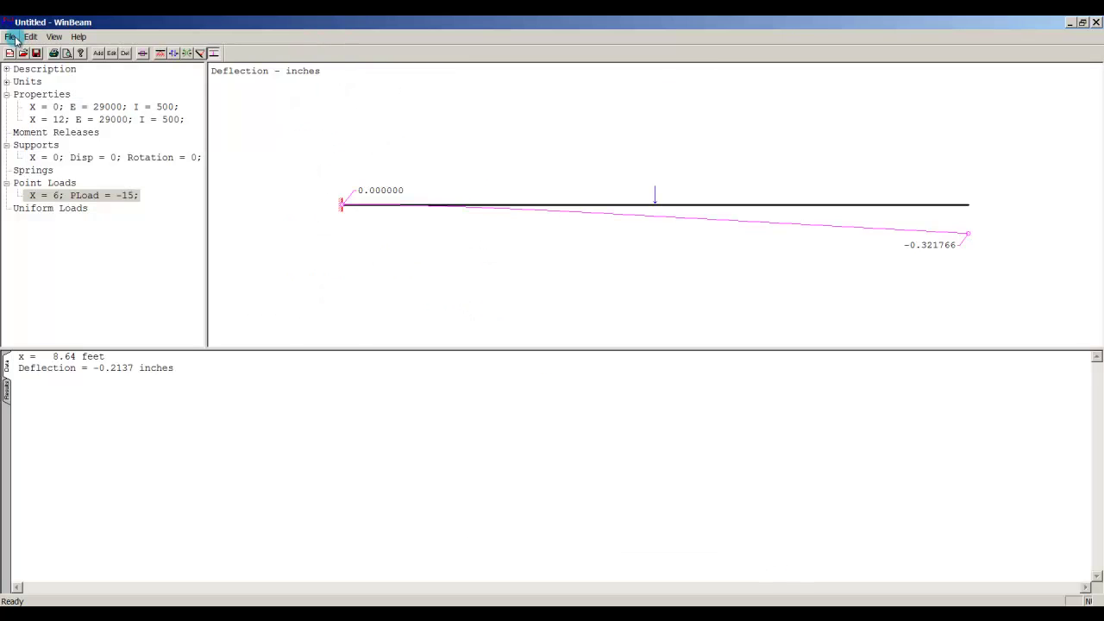
Exclude the input and summary of results from the printed report, keeping only the diagrams.
{"action": "left_click", "coordinate": [10, 37]}
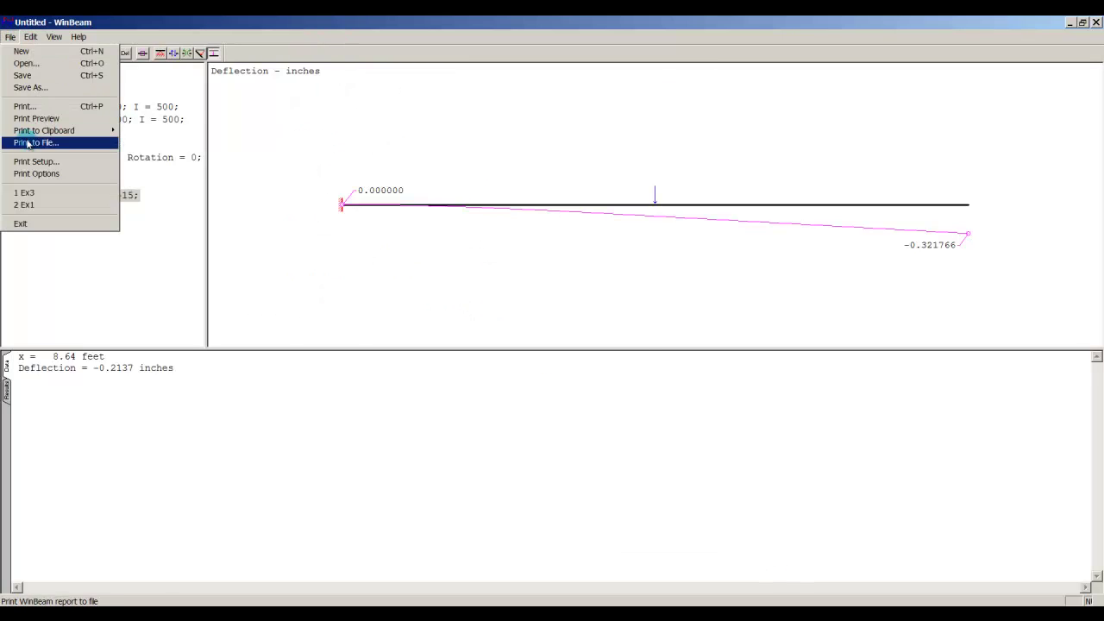
{"action": "left_click", "coordinate": [49, 173]}
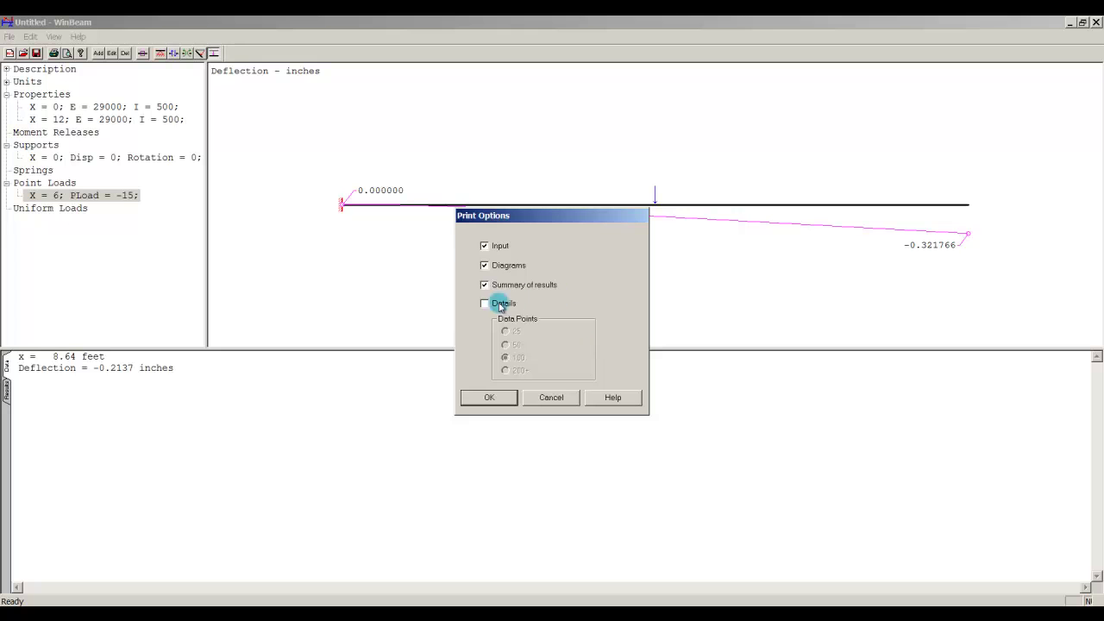
{"action": "left_click", "coordinate": [487, 247]}
{"action": "left_click", "coordinate": [488, 285]}
{"action": "left_click", "coordinate": [489, 397]}
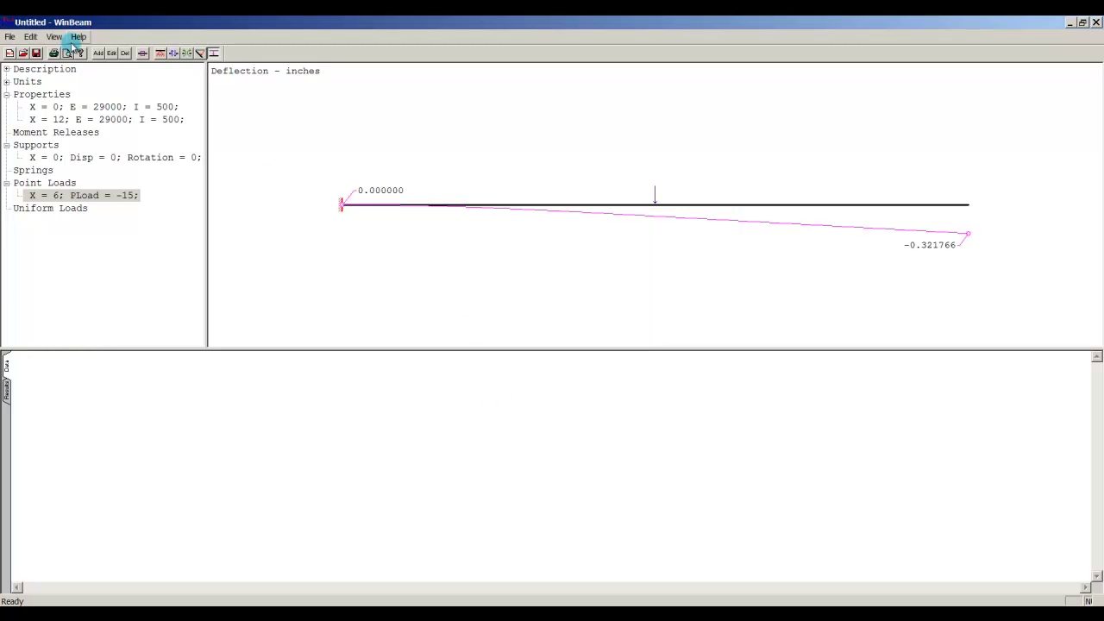
Preview the diagrams-only report and close the preview.
{"action": "left_click", "coordinate": [11, 37]}
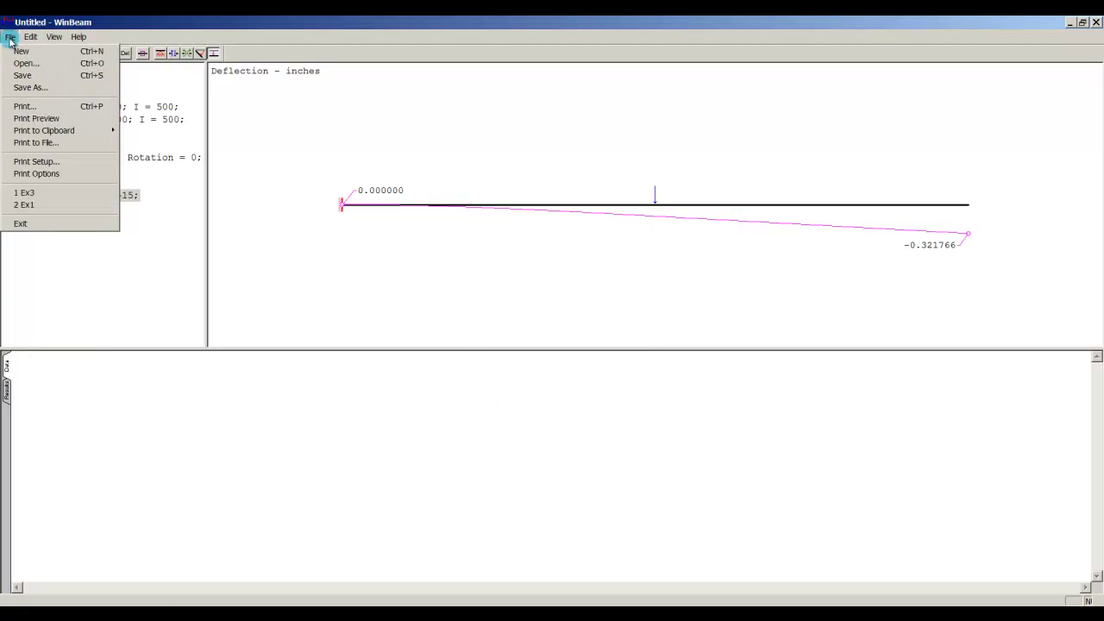
{"action": "left_click", "coordinate": [41, 118]}
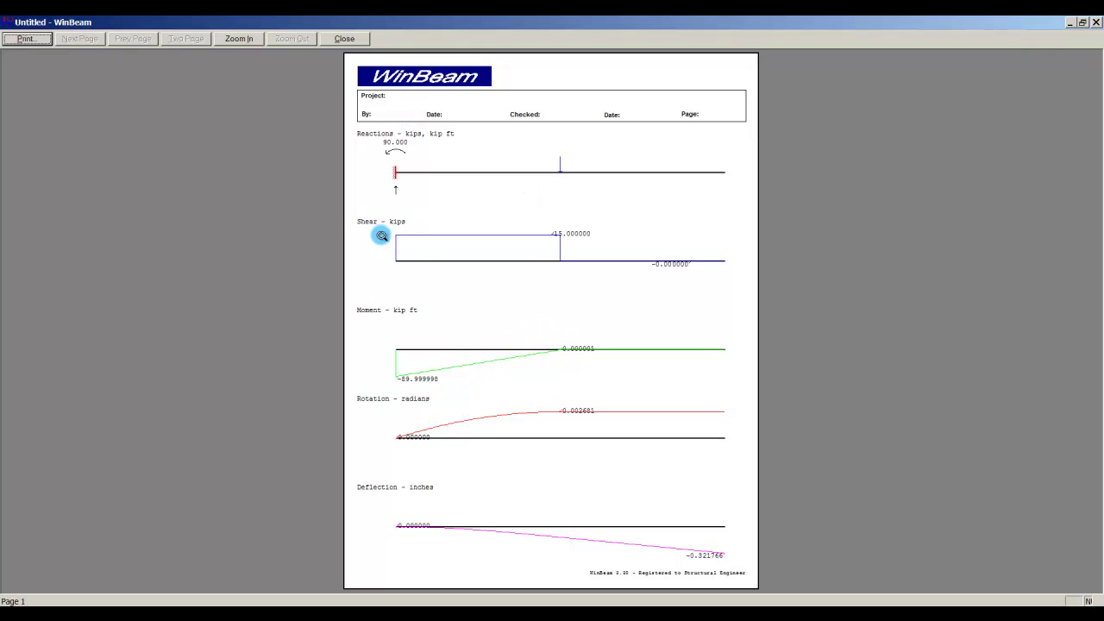
{"action": "left_click", "coordinate": [344, 39]}
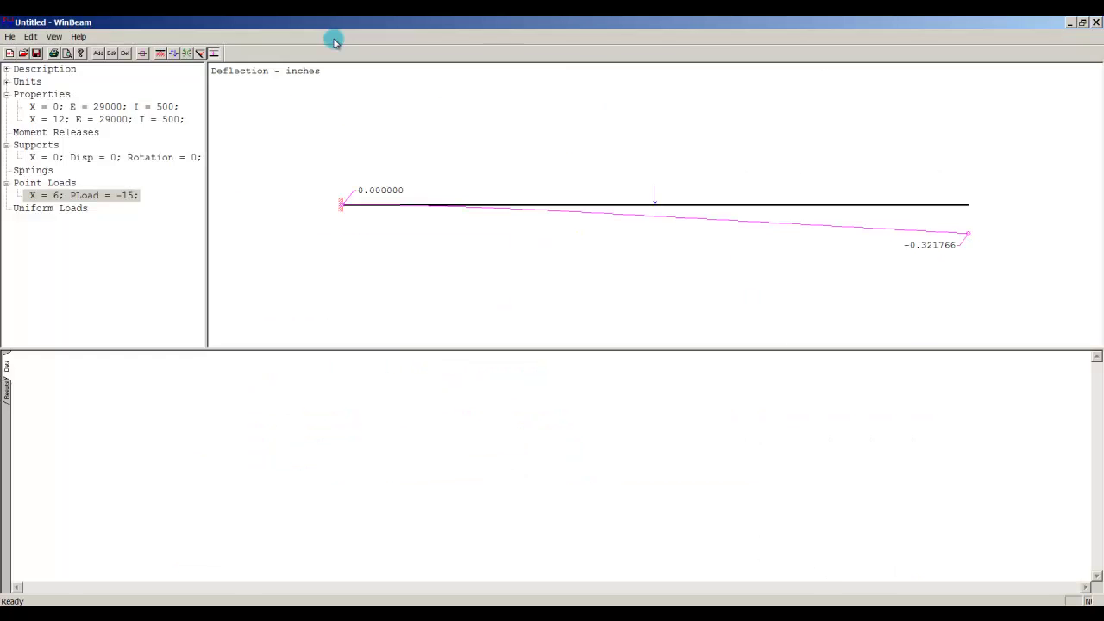
Include the input, diagrams, summary of results and details in the printed report, with 25 data points for the details.
{"action": "left_click", "coordinate": [11, 37]}
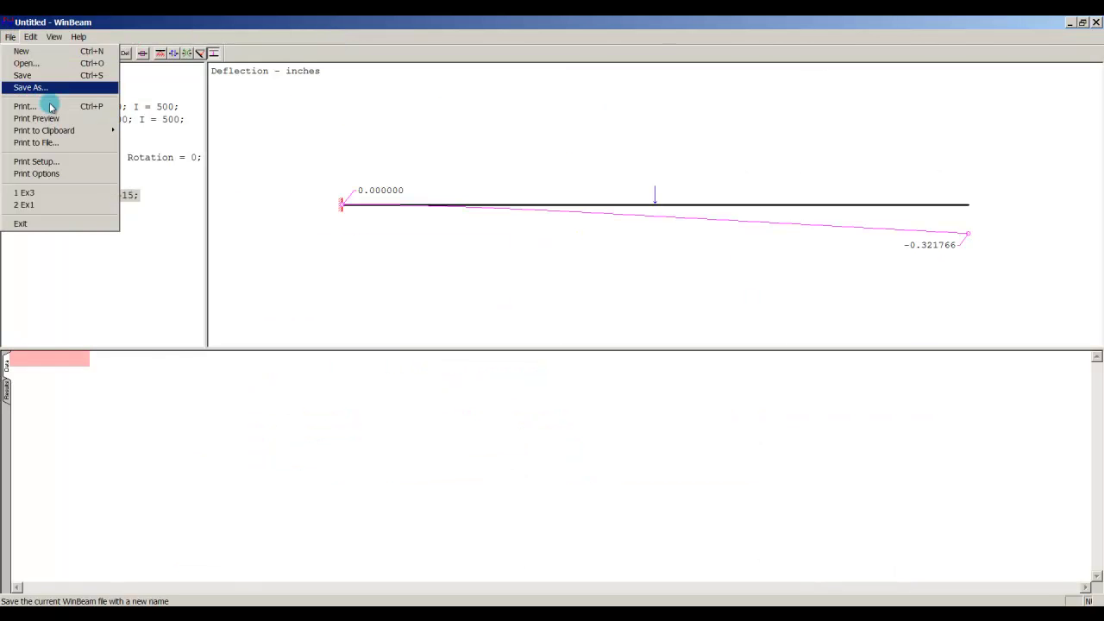
{"action": "left_click", "coordinate": [74, 174]}
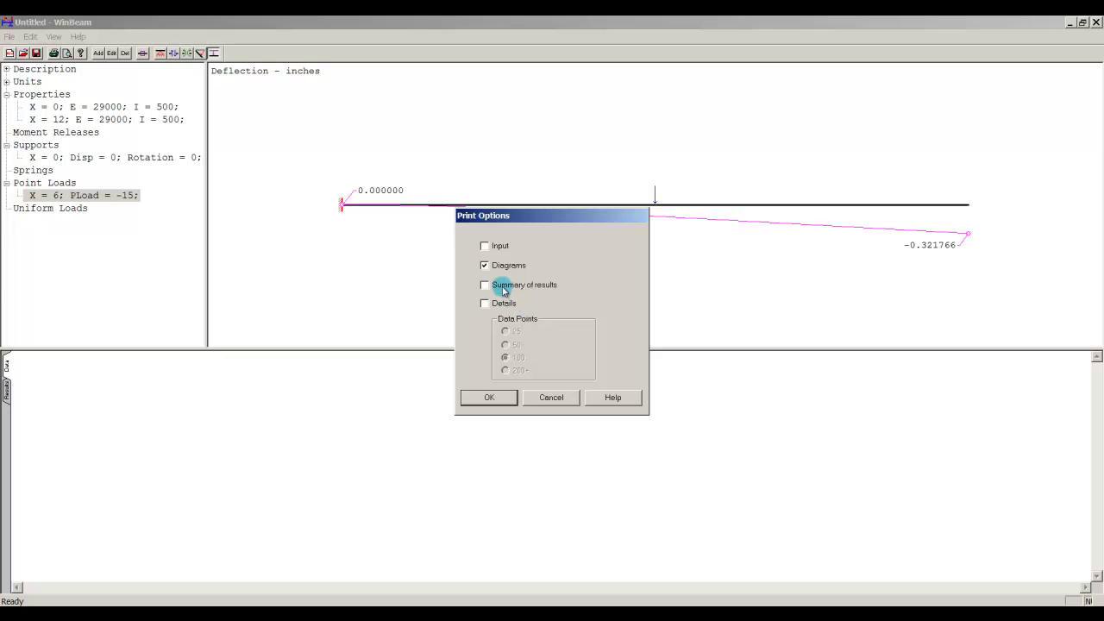
{"action": "left_click", "coordinate": [504, 306]}
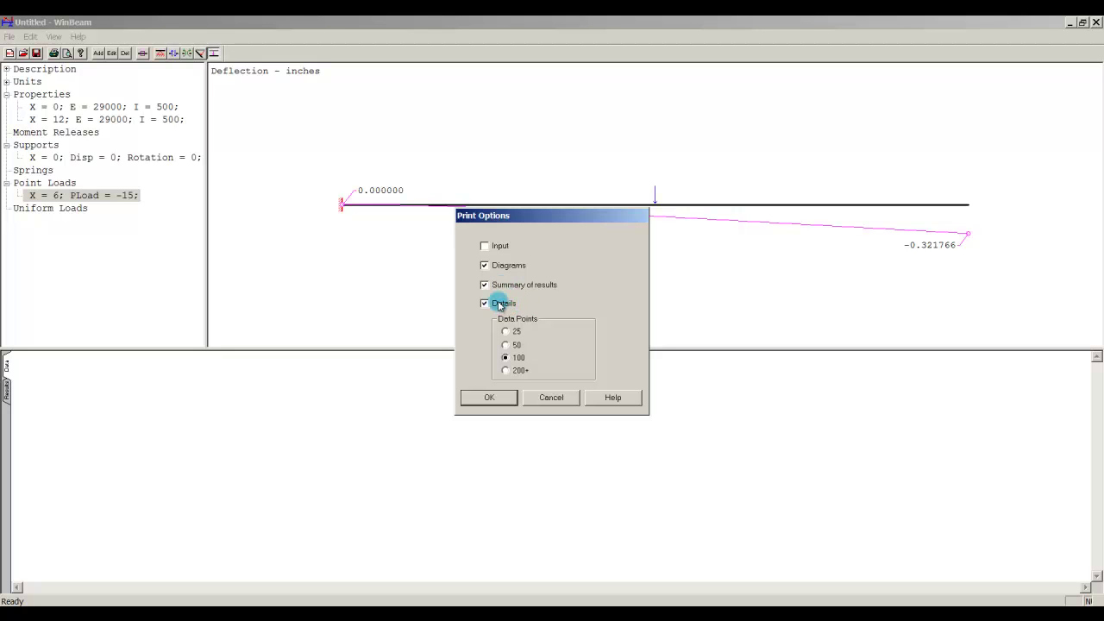
{"action": "left_click", "coordinate": [497, 248]}
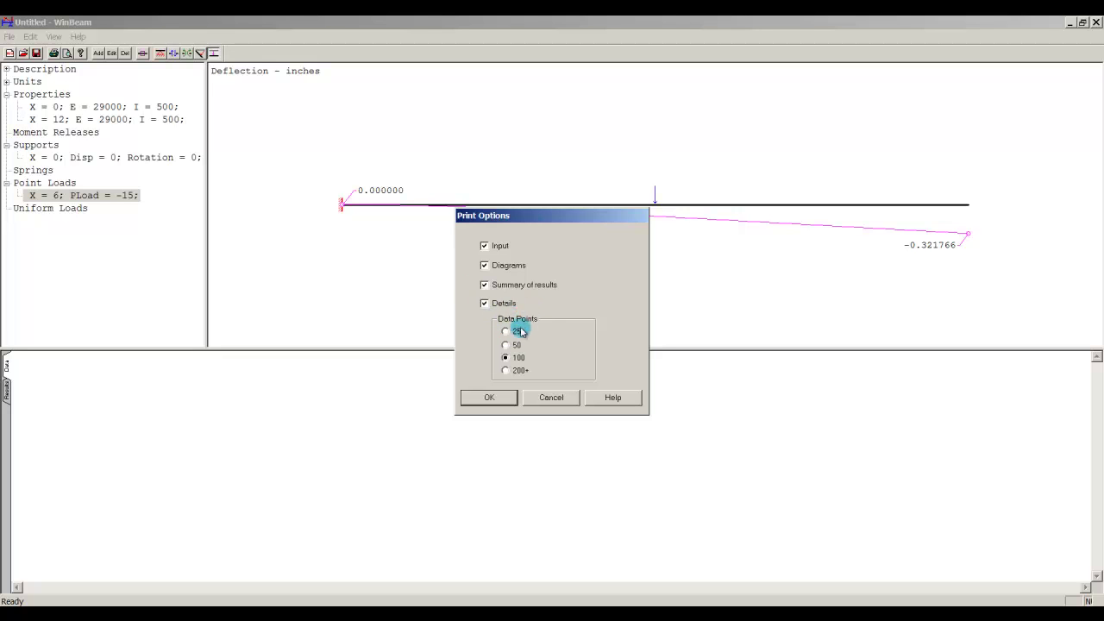
{"action": "left_click_drag", "start_coordinate": [276, 193], "coordinate": [203, 181]}
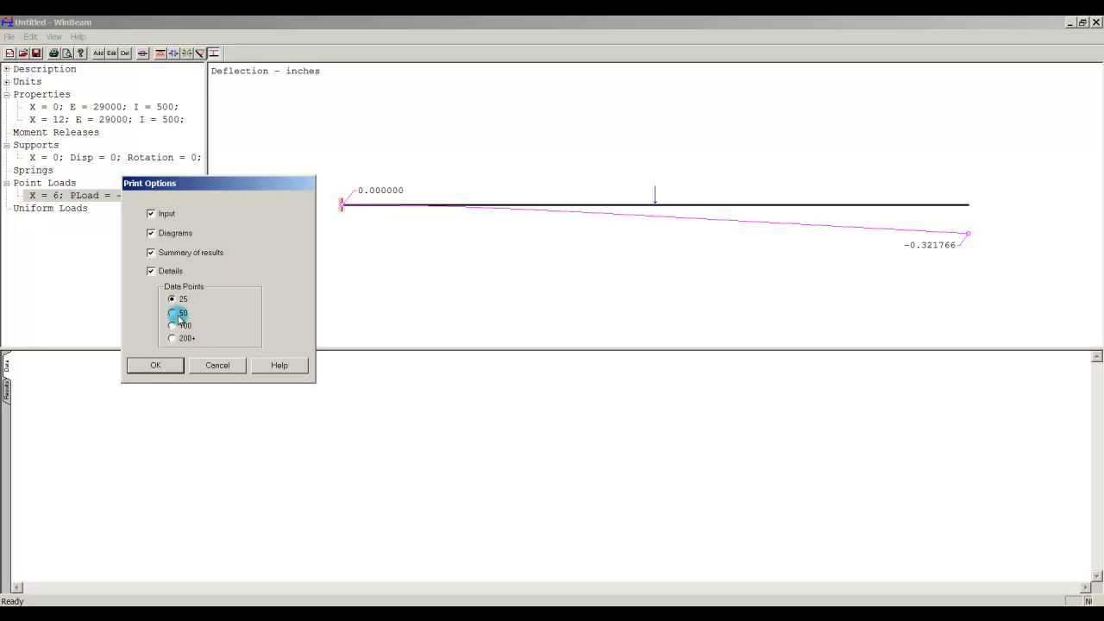
{"action": "left_click", "coordinate": [155, 366]}
Preview the full report, page through the input, diagrams and results summary to the details table, and close the preview.
{"action": "left_click", "coordinate": [10, 36]}
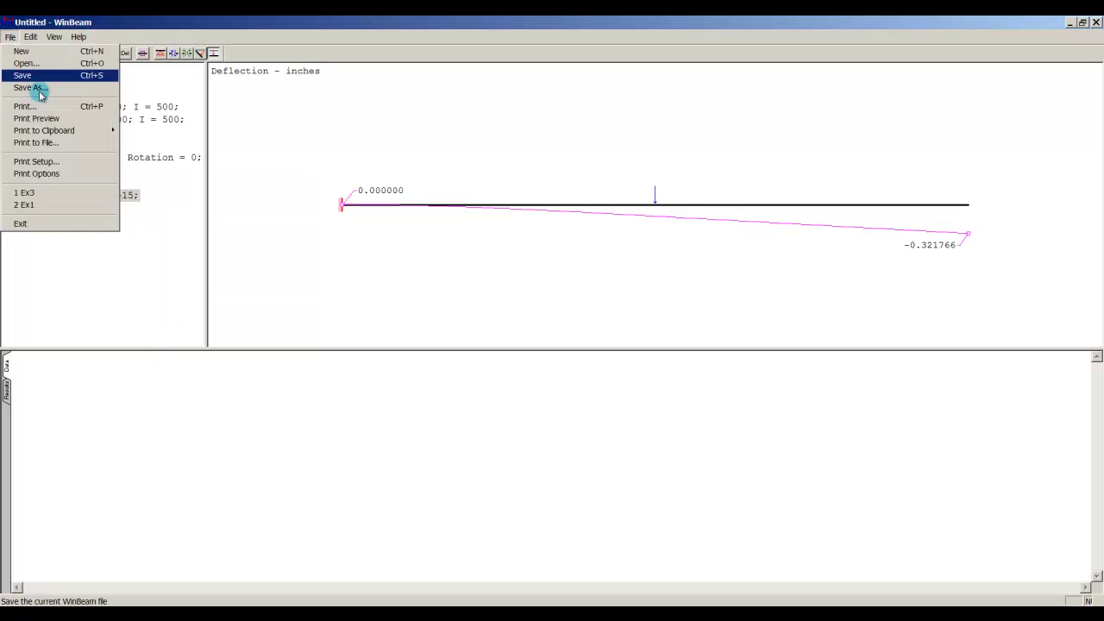
{"action": "left_click", "coordinate": [53, 118]}
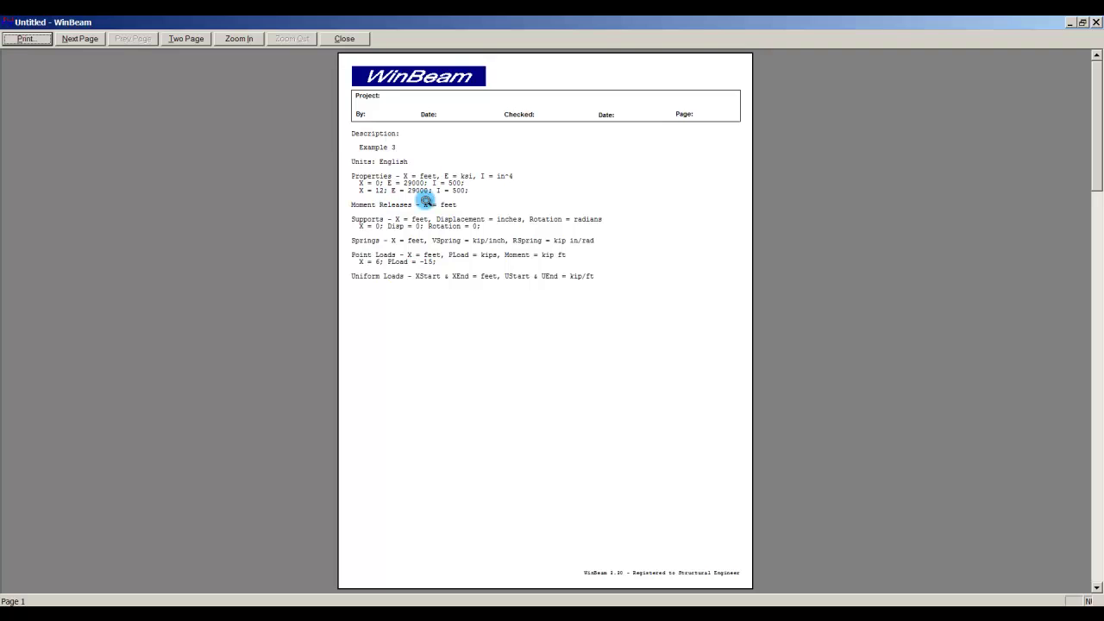
{"action": "left_click", "coordinate": [80, 39]}
{"action": "left_click", "coordinate": [80, 39]}
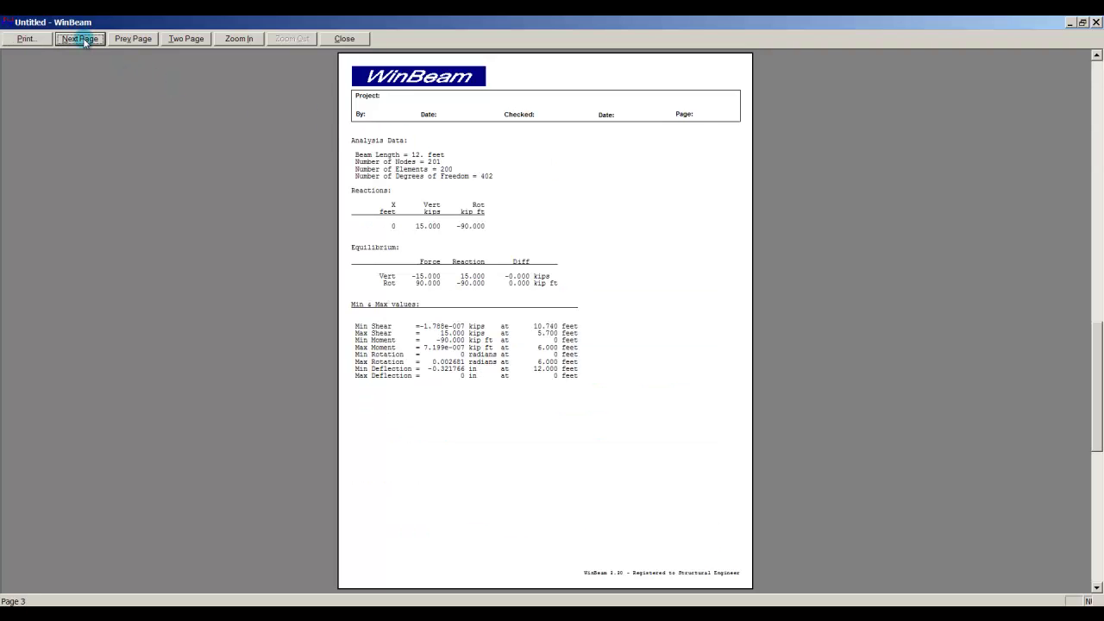
{"action": "left_click", "coordinate": [80, 38]}
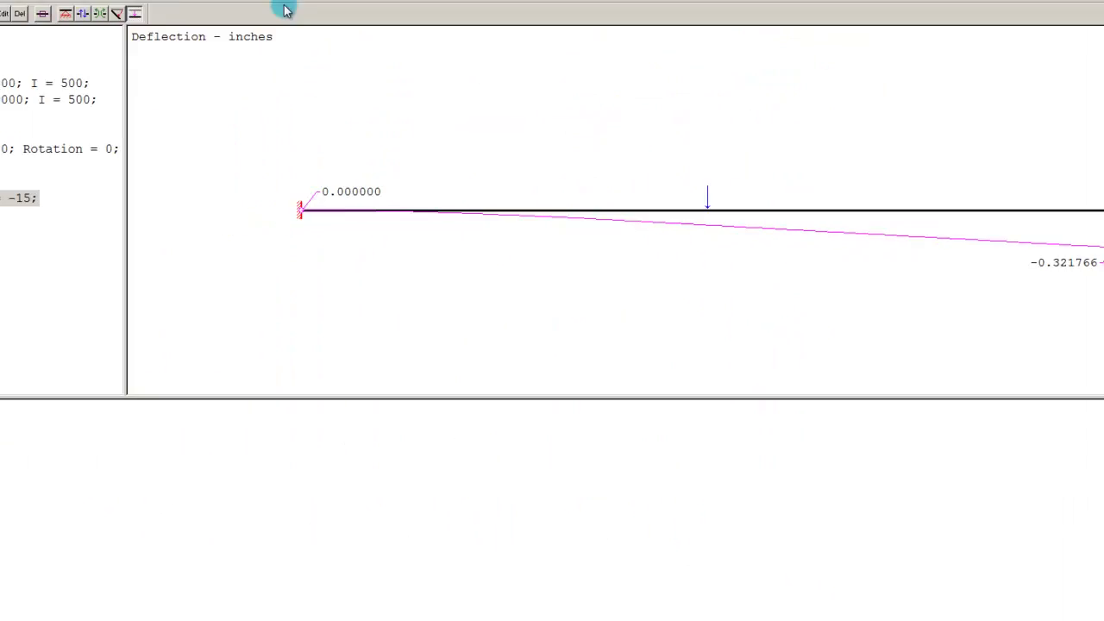
Set the number of data points for the report's details to 200+.
{"action": "left_click", "coordinate": [10, 38]}
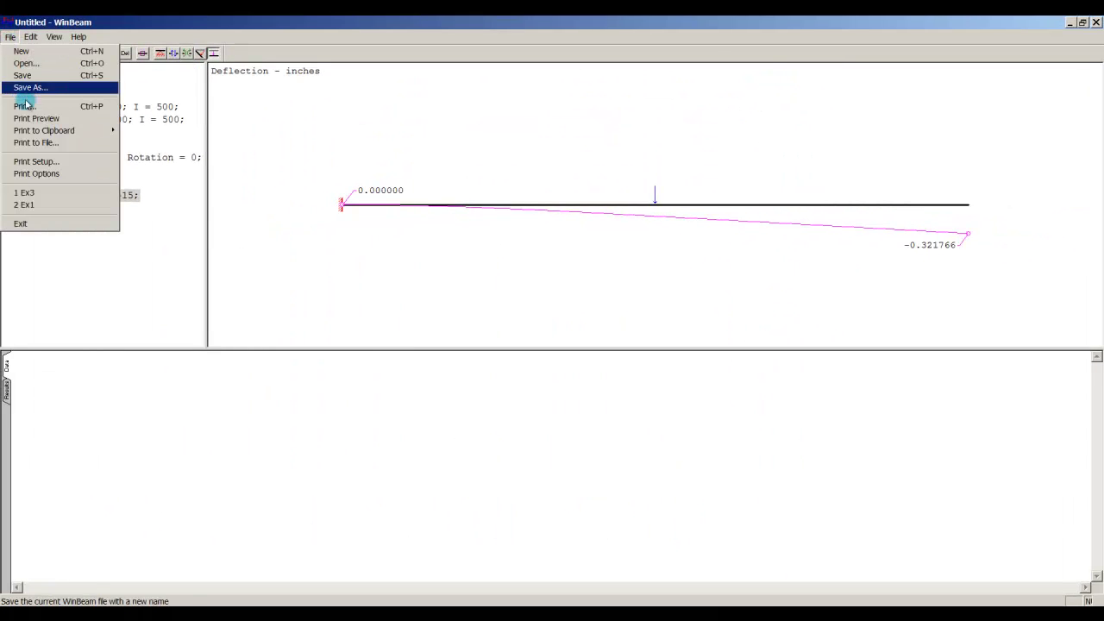
{"action": "left_click", "coordinate": [92, 175]}
{"action": "left_click", "coordinate": [512, 397]}
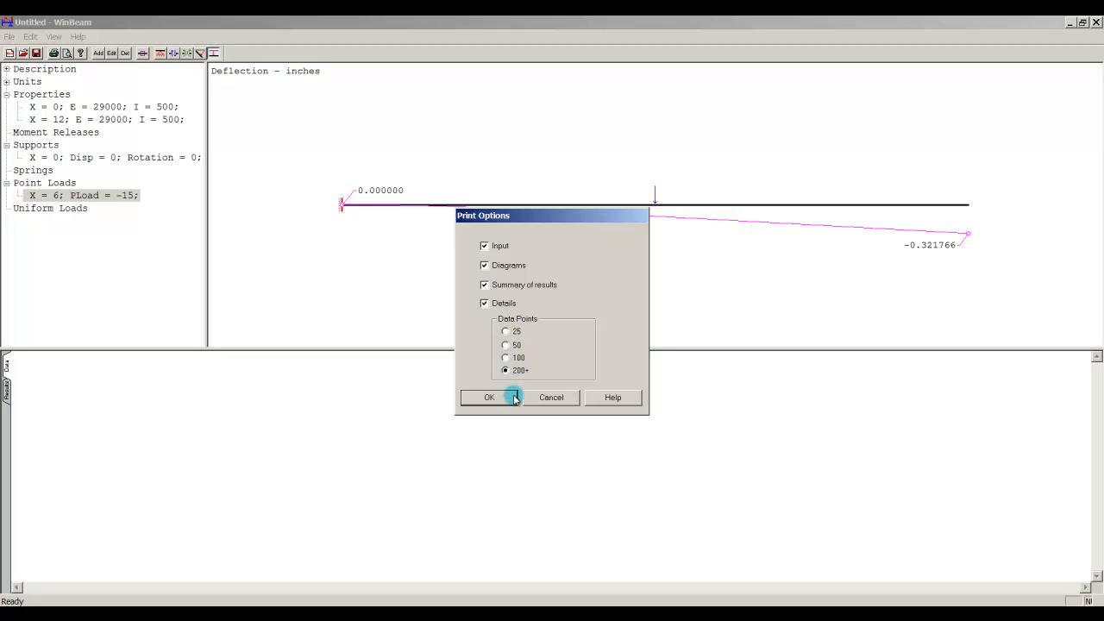
Preview the report with the denser details, examine the shear, moment, rotation and displacement table along the beam, and close the preview.
{"action": "left_click", "coordinate": [10, 36]}
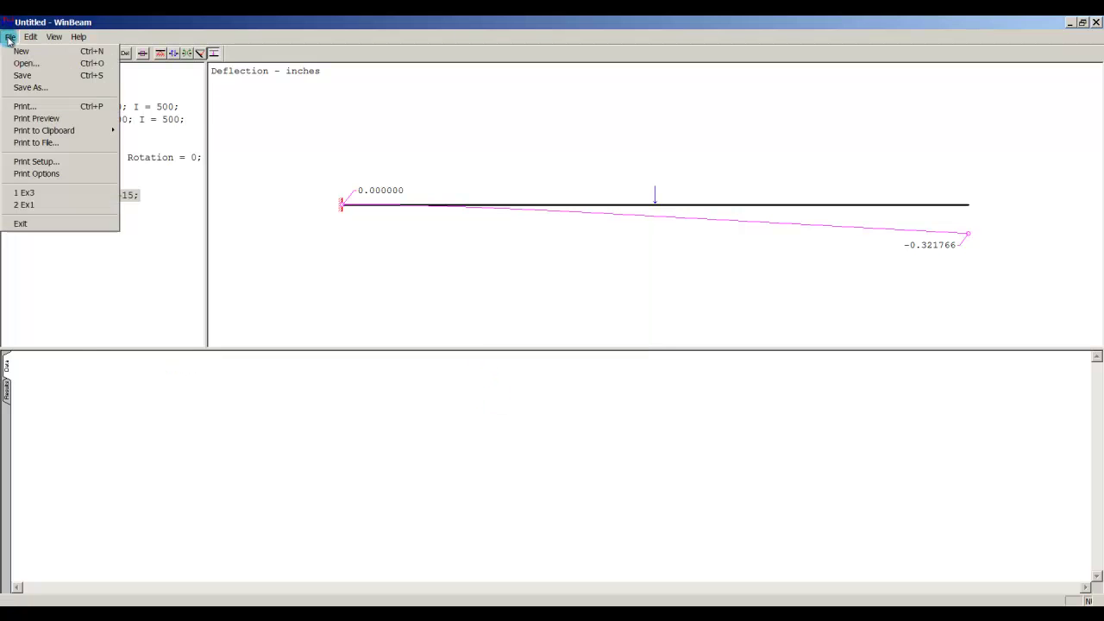
{"action": "left_click", "coordinate": [67, 119]}
{"action": "left_click", "coordinate": [84, 39]}
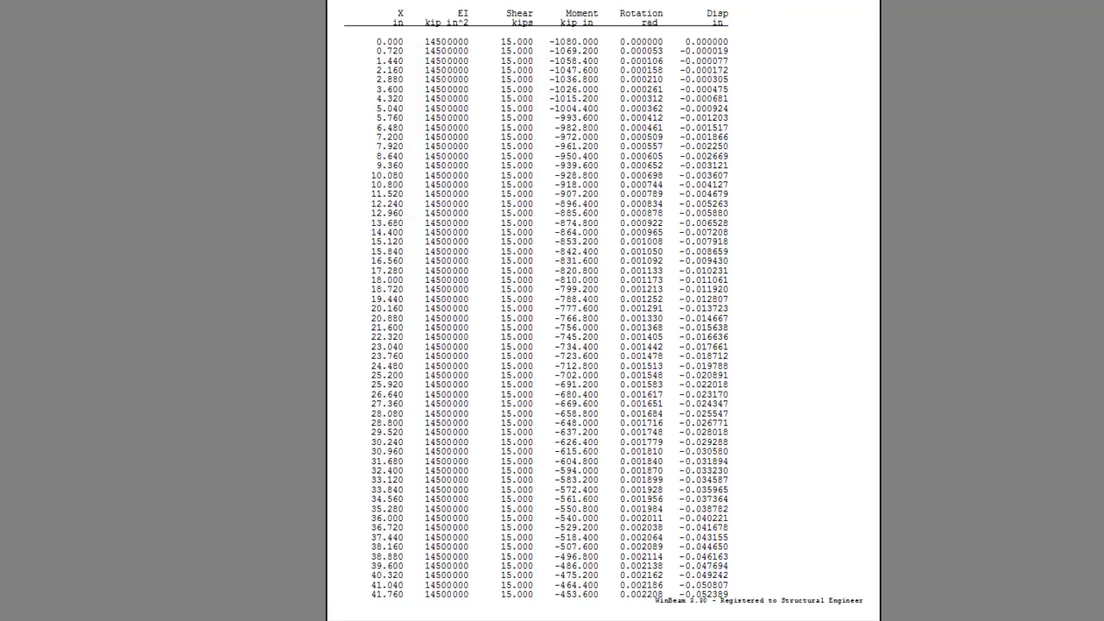
{"action": "key", "text": "Page_Down"}
{"action": "key", "text": "Page_Down"}
{"action": "key", "text": "Page_Down"}
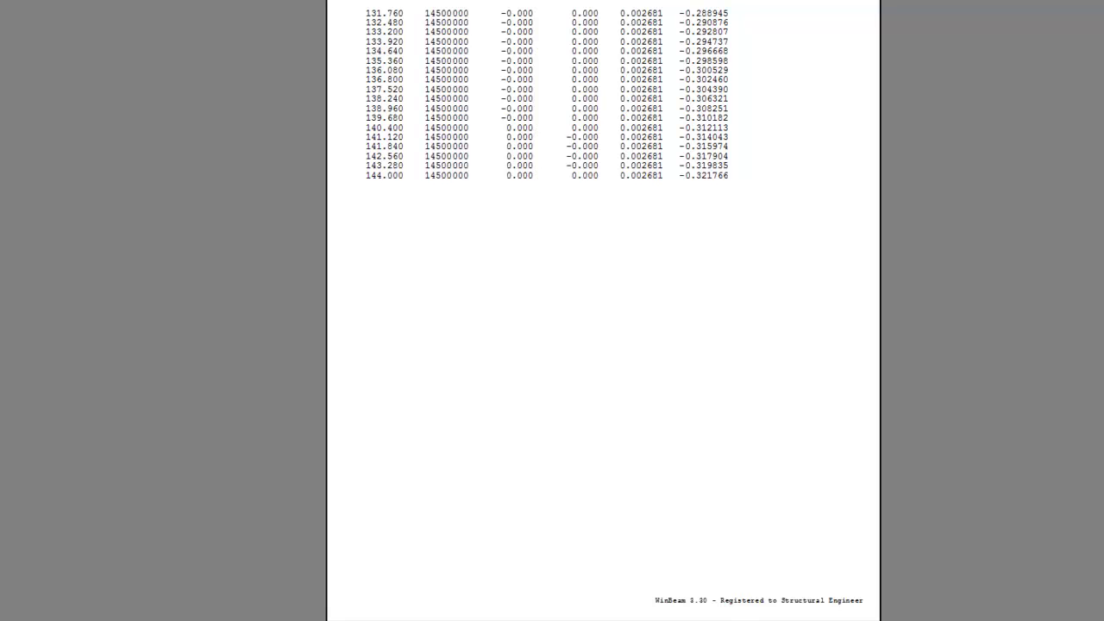
{"action": "scroll", "coordinate": [443, 89], "scroll_direction": "up", "scroll_amount": 20}
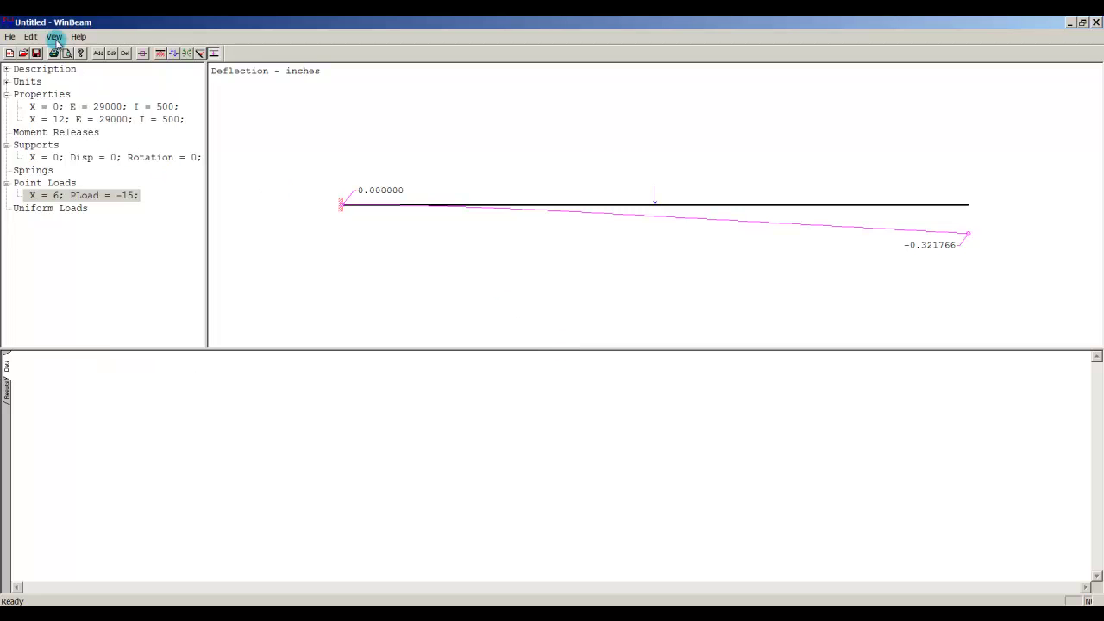
Browse the example files' previews from Ex3 to Ex6 and open Ex5 without saving the untitled cantilever model.
{"action": "left_click", "coordinate": [9, 37]}
{"action": "left_click", "coordinate": [22, 63]}
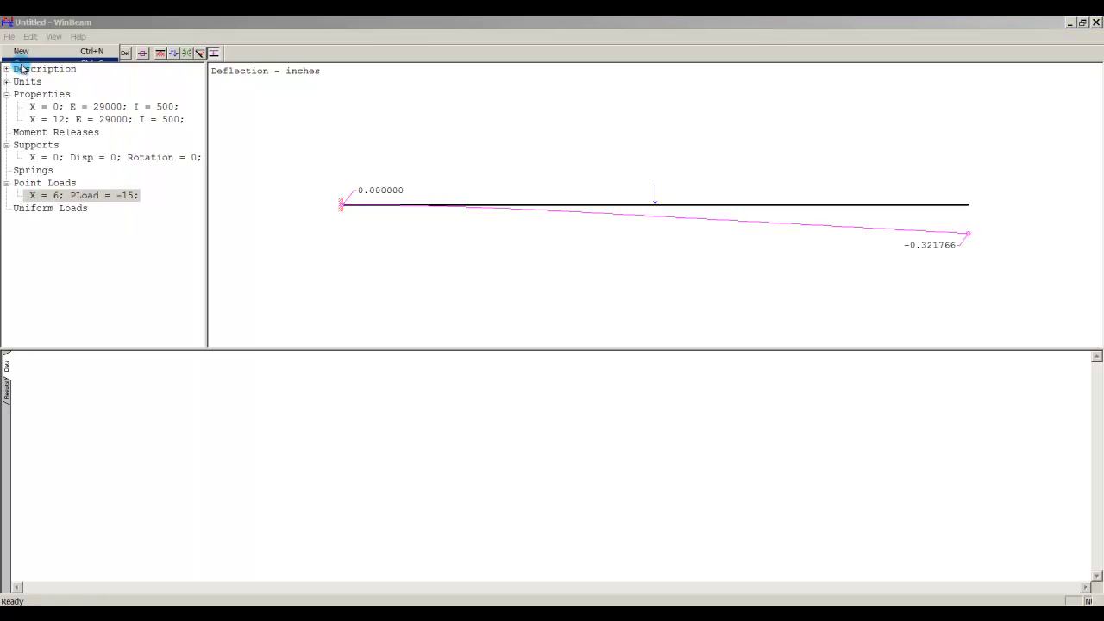
{"action": "left_click", "coordinate": [417, 279]}
{"action": "left_click", "coordinate": [415, 293]}
{"action": "left_click", "coordinate": [415, 305]}
{"action": "left_click", "coordinate": [419, 316]}
{"action": "left_click", "coordinate": [418, 303]}
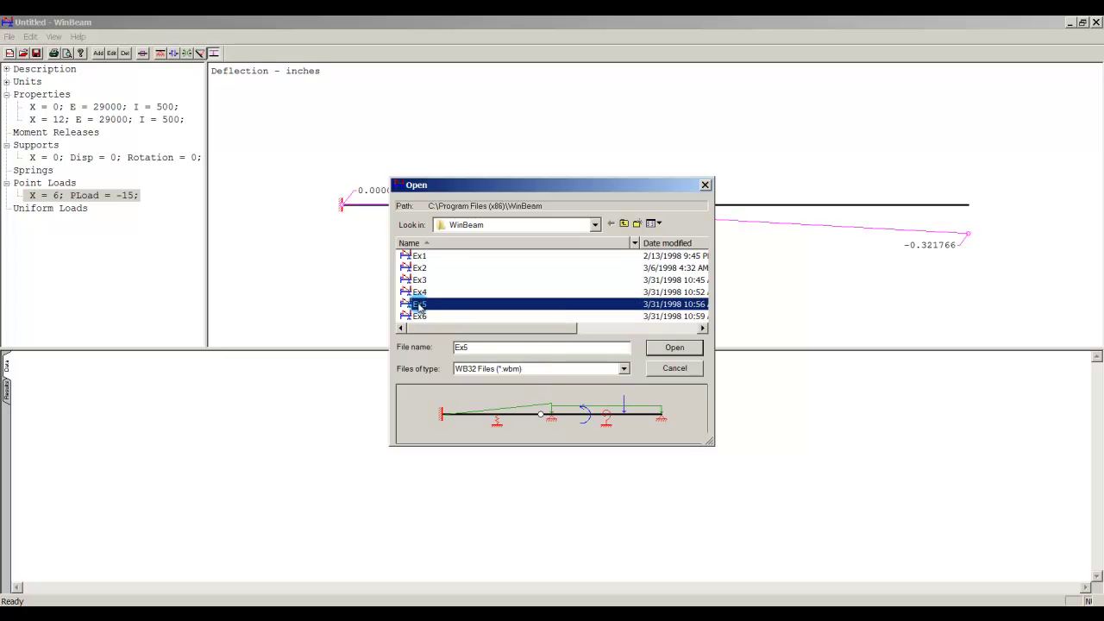
{"action": "left_click", "coordinate": [678, 351]}
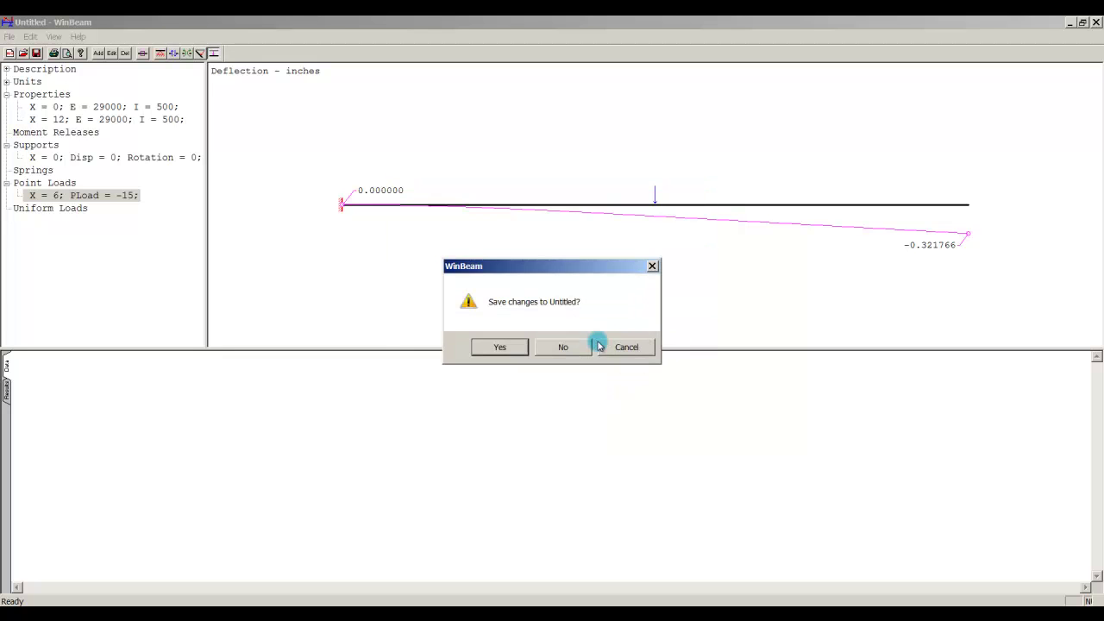
{"action": "left_click", "coordinate": [565, 347]}
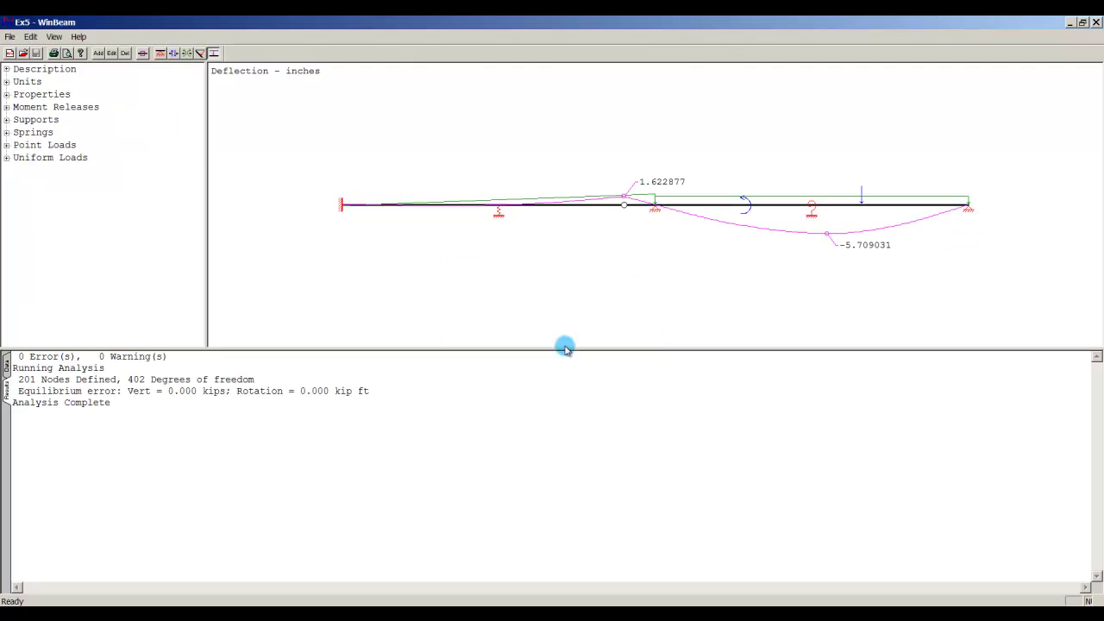
Examine the Ex5 beam's loading, reactions, shear, moment, rotation and deflection diagrams one after another, and hide the deflection diagram.
{"action": "left_click", "coordinate": [214, 54]}
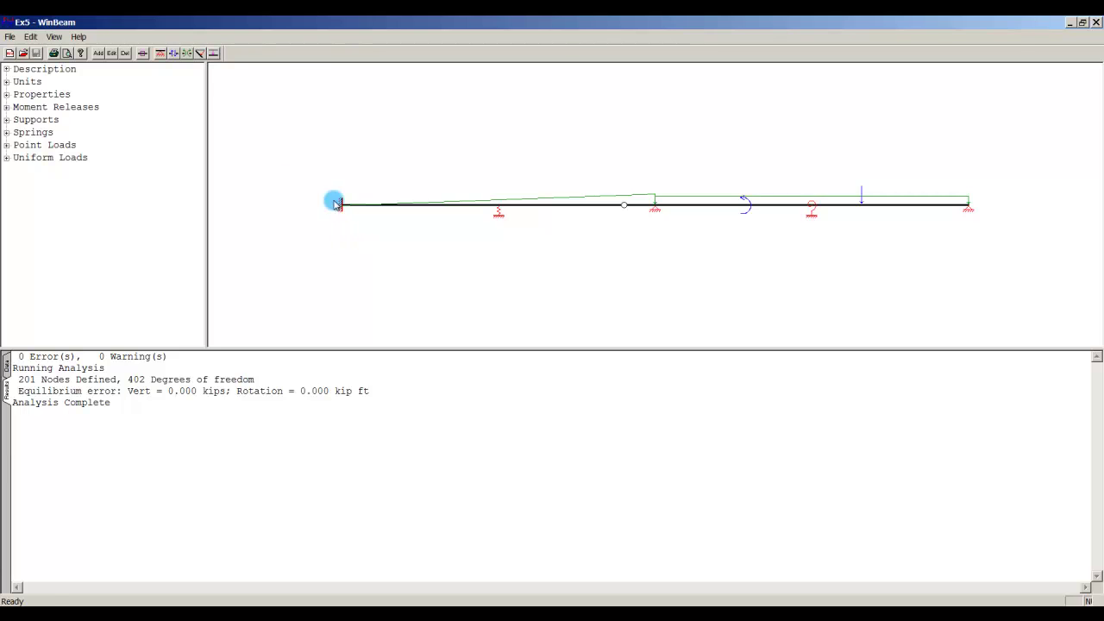
{"action": "left_click", "coordinate": [160, 54]}
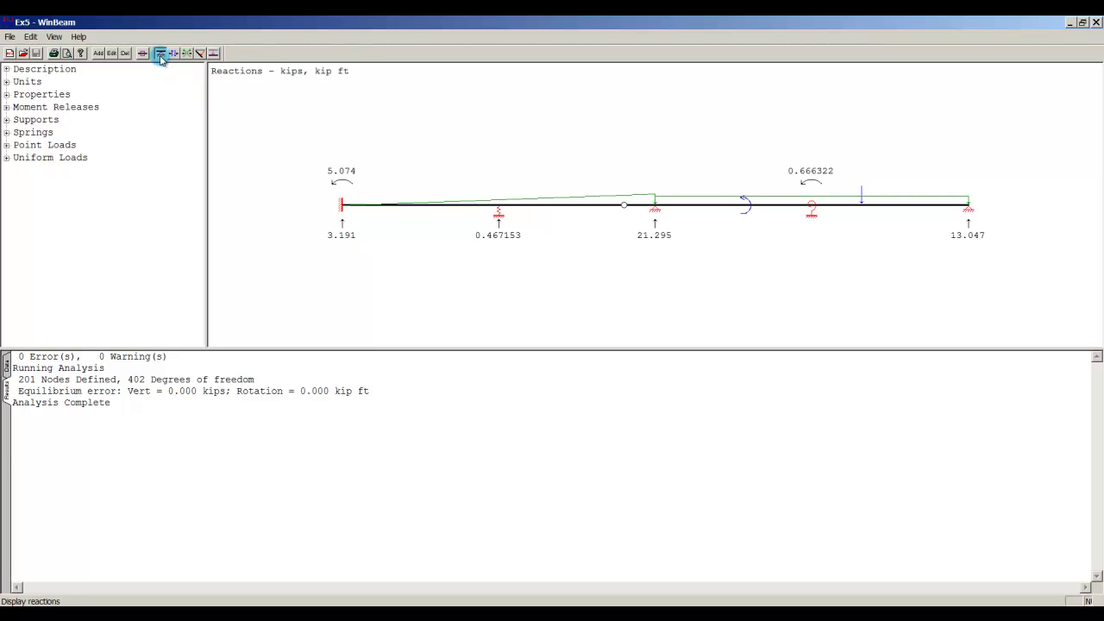
{"action": "left_click", "coordinate": [174, 54]}
{"action": "left_click", "coordinate": [186, 55]}
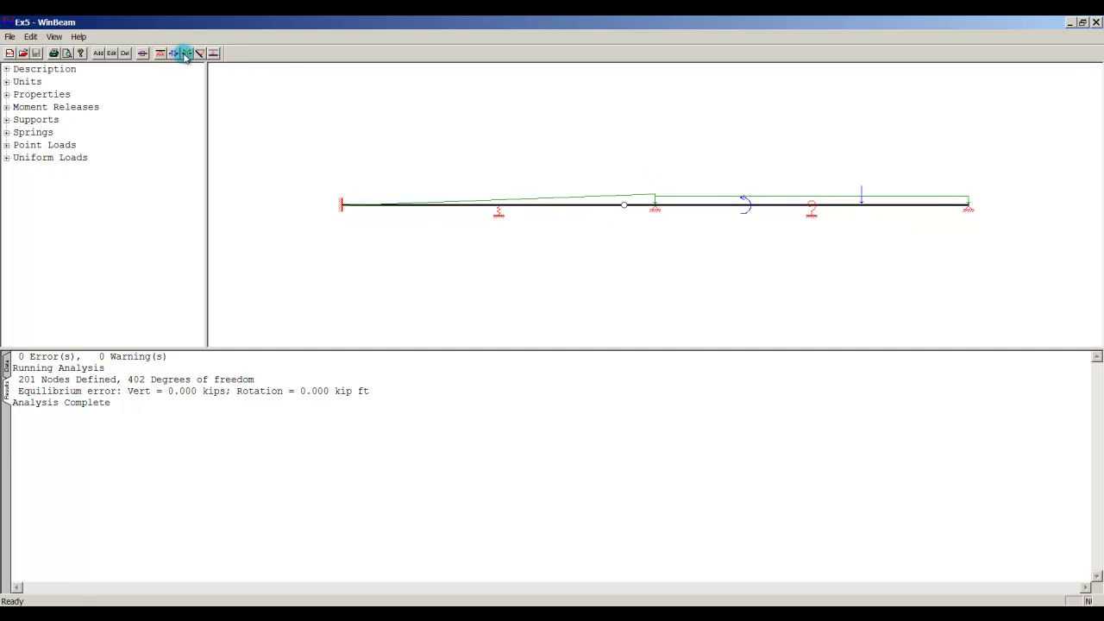
{"action": "left_click", "coordinate": [199, 54]}
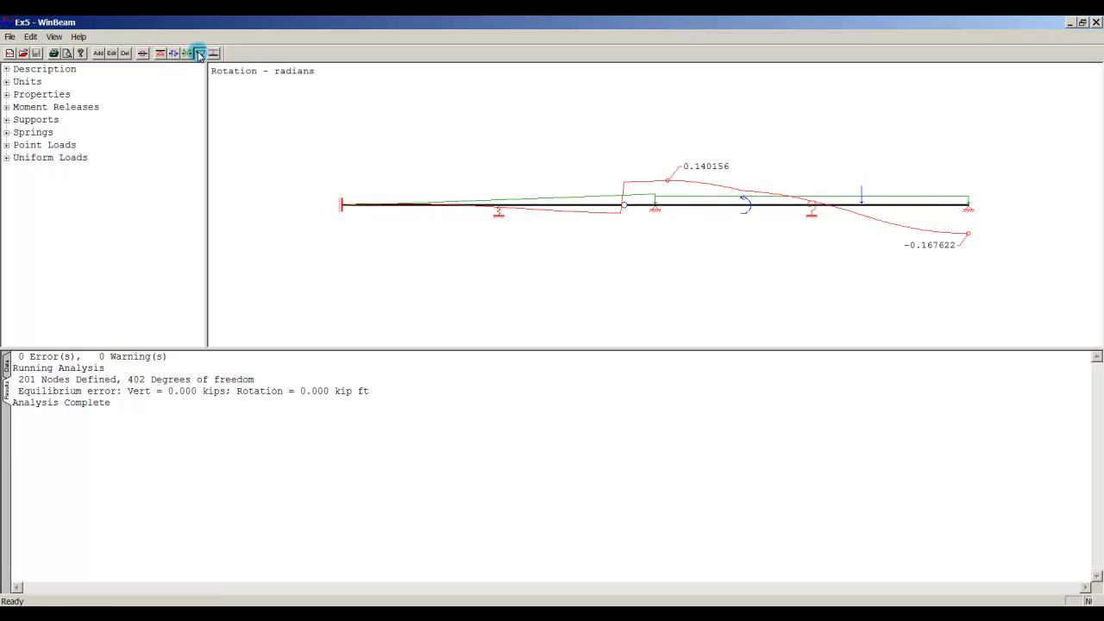
{"action": "left_click", "coordinate": [213, 53]}
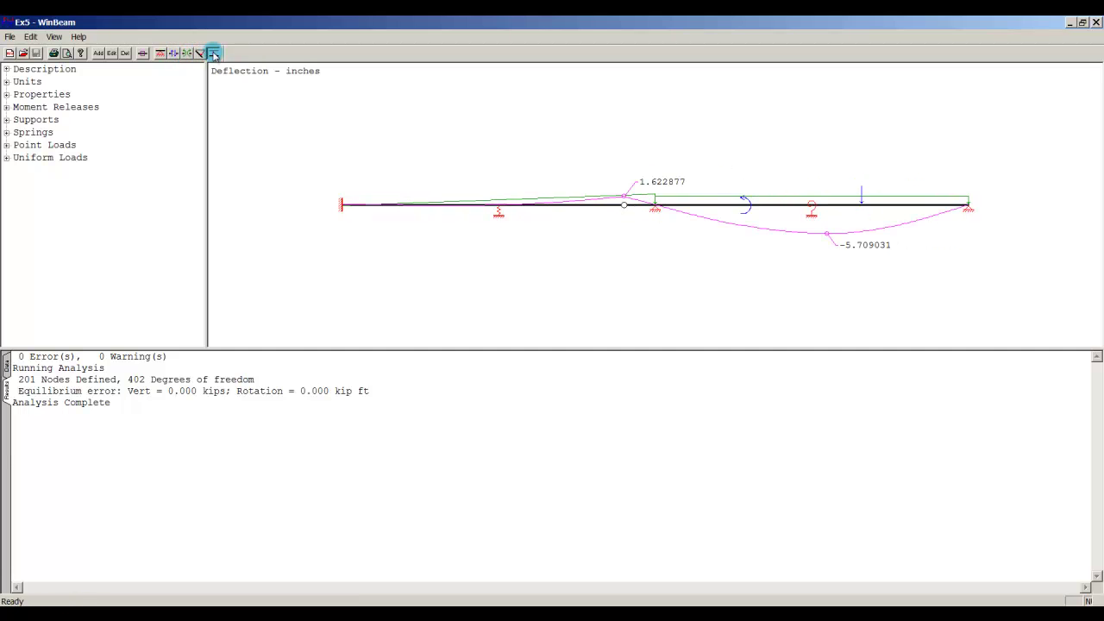
{"action": "left_click", "coordinate": [213, 53]}
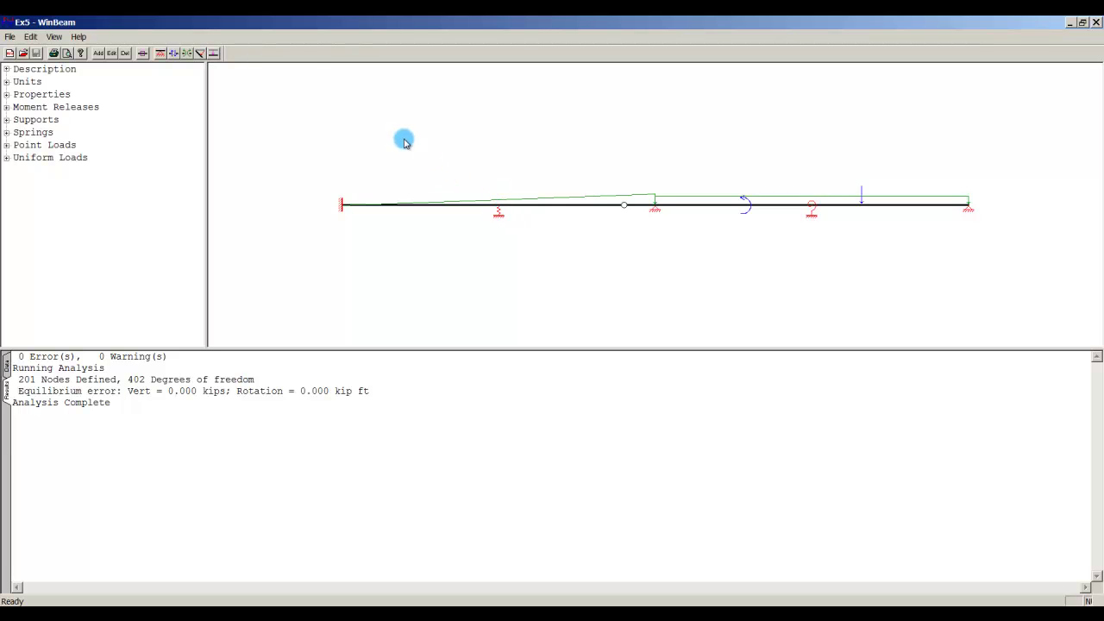
Switch to the questions PDF in PDF Annotator.
{"action": "left_click", "coordinate": [682, 607]}
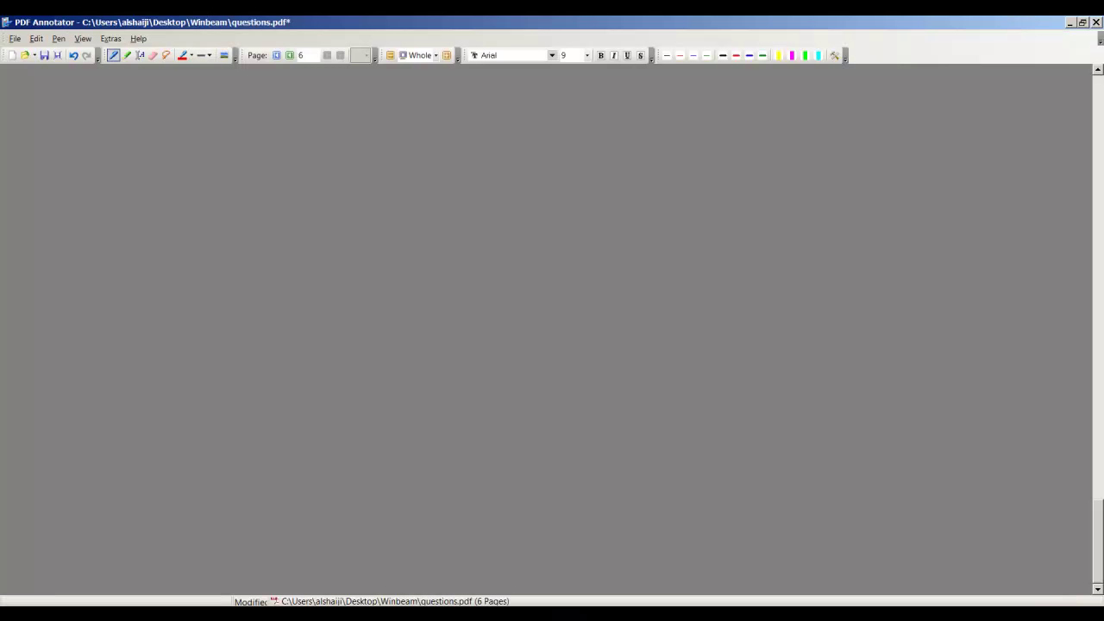